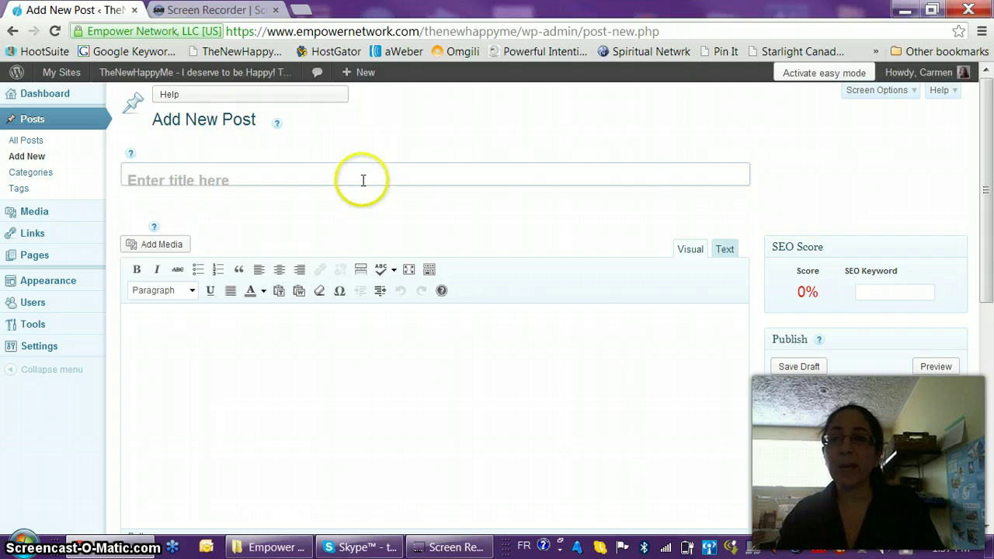
- In a new tab, search Google for 'keyword tool' and open the AdWords Keyword Tool result
left_click(302, 11)
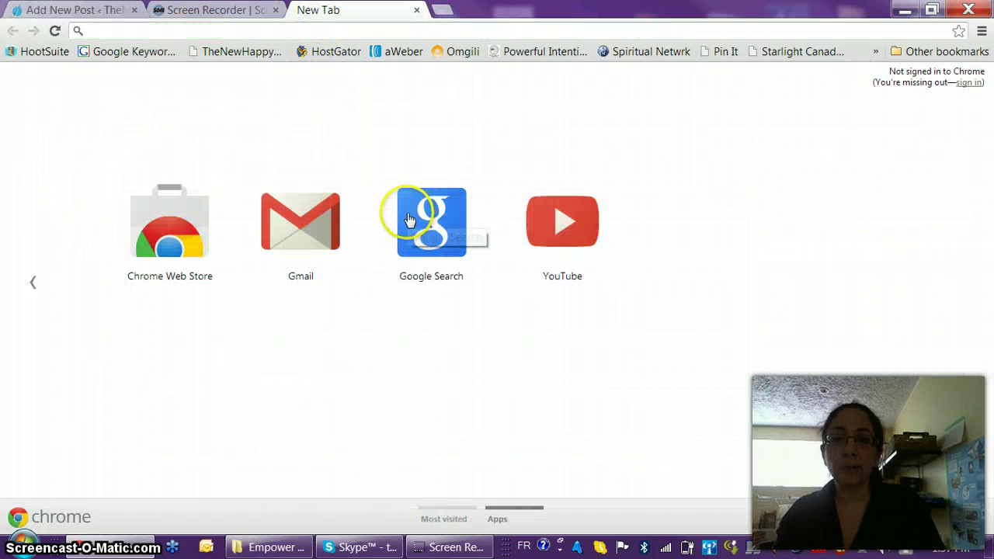
left_click(462, 222)
type("keyword")
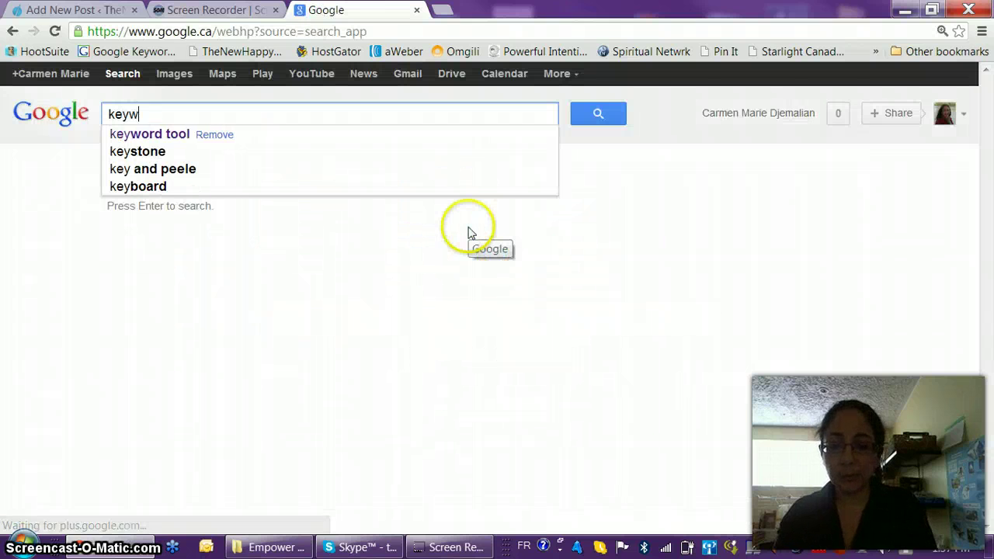
type(" tool")
key("Return")
left_click(280, 223)
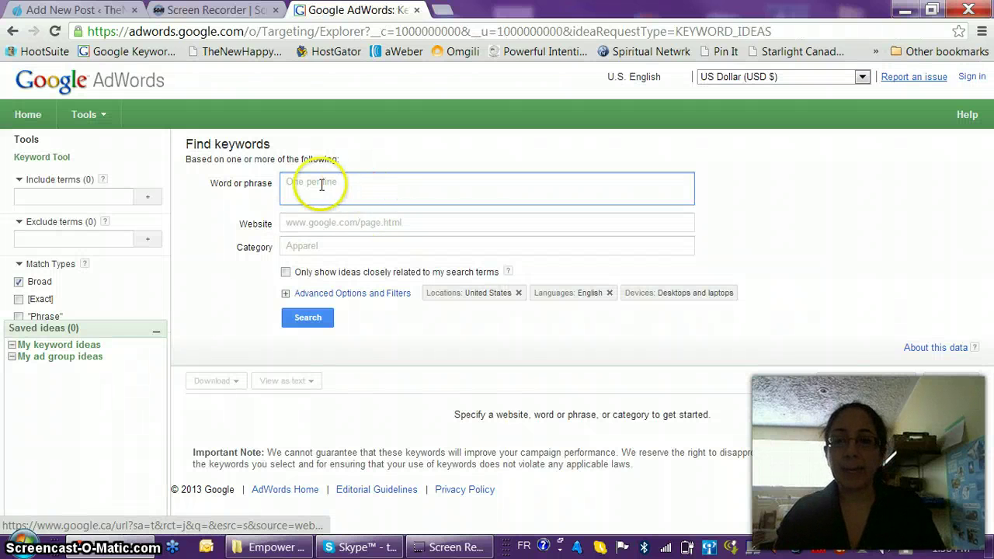
- Enter 'make a decision' as the seed phrase and search for keyword ideas
left_click(322, 185)
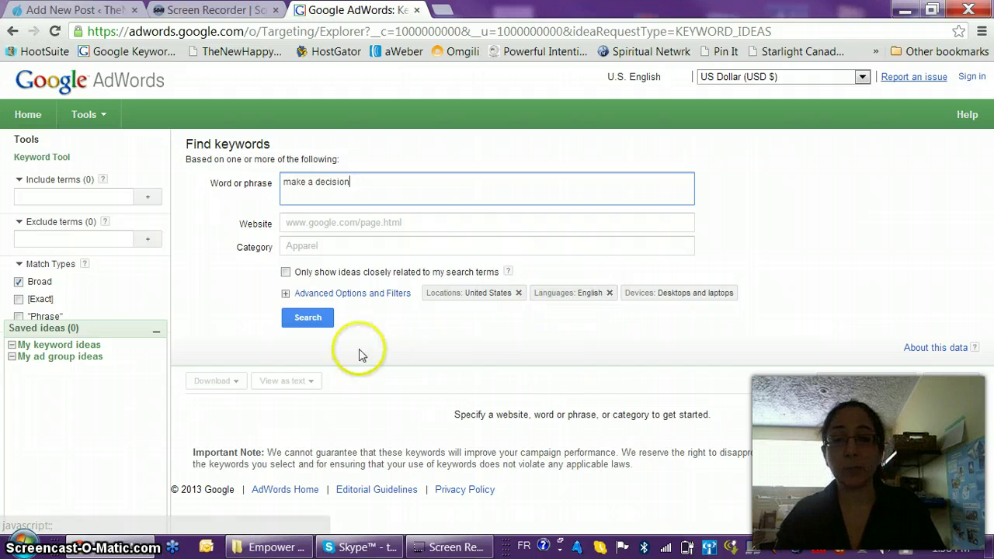
left_click(305, 318)
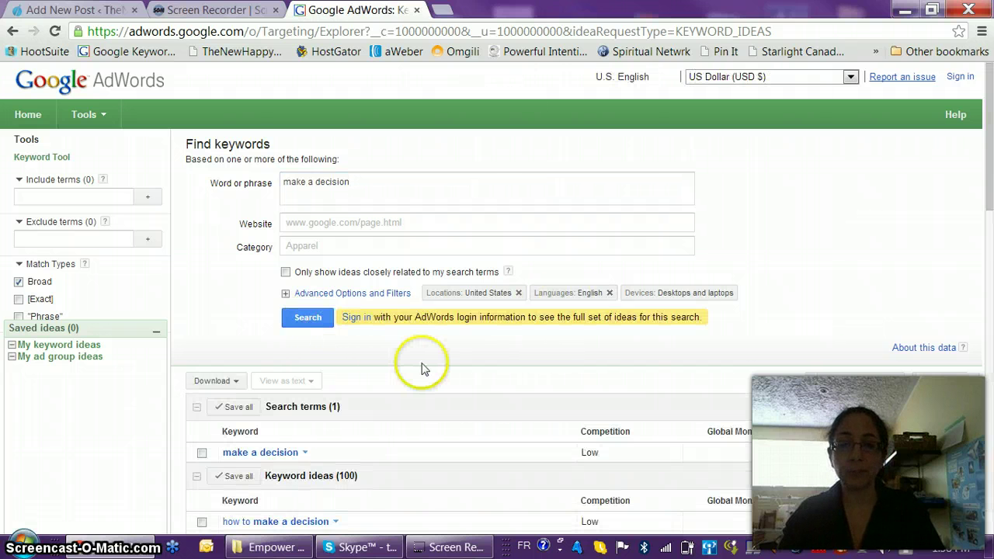
- Review 'make a decision' at 246,000 global and 135,000 local searches and open its options
scroll(421, 366, "down", 3)
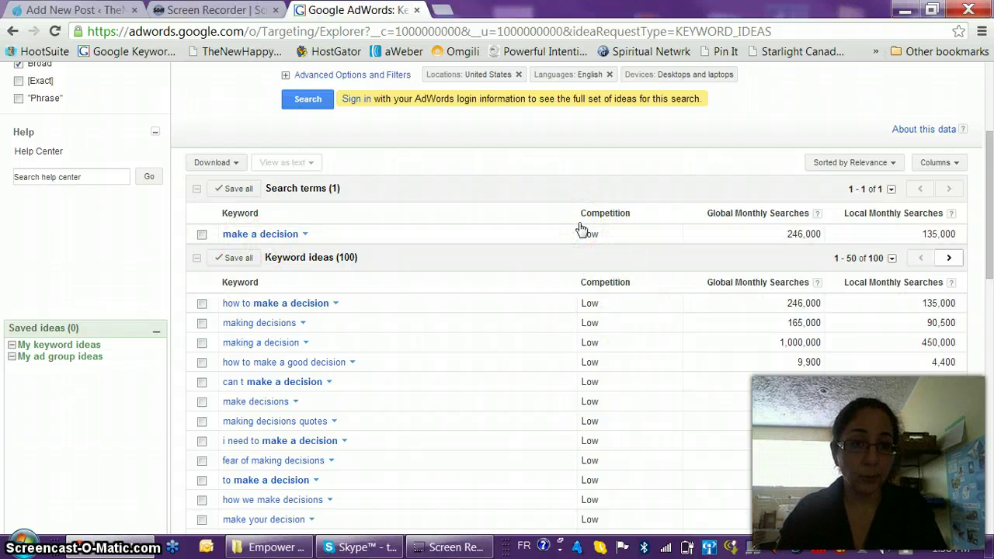
left_click(581, 240)
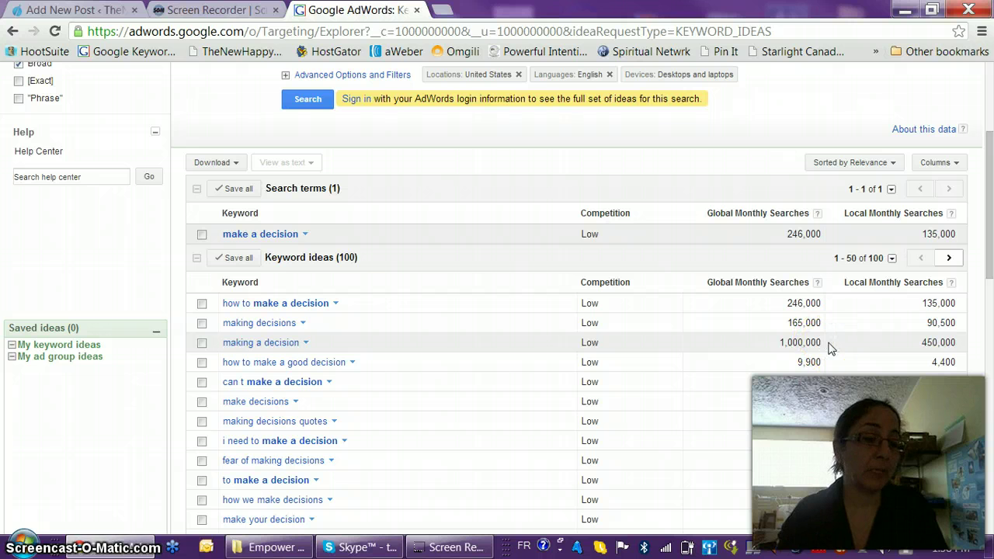
left_click(257, 236)
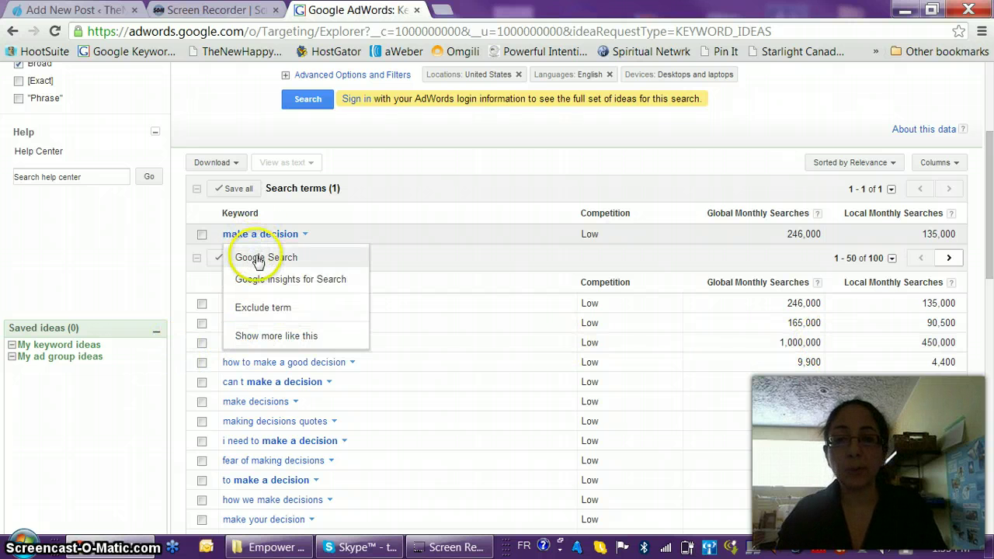
- Search Google for 'make a decision', then return to AdWords and open 'making a decision' options
left_click(260, 257)
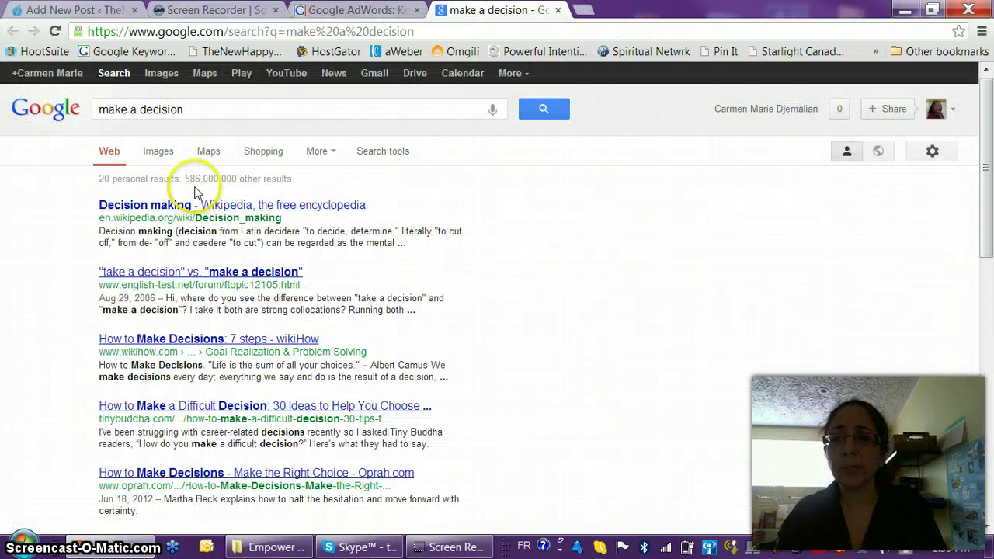
left_click(332, 11)
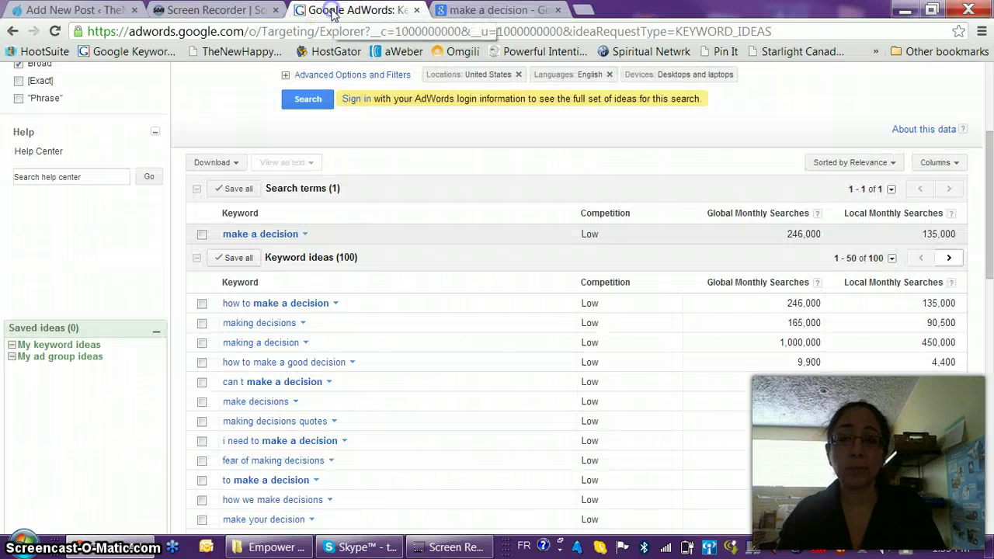
left_click(250, 344)
- Search Google for 'making a decision' and return to the keyword ideas list
left_click(255, 366)
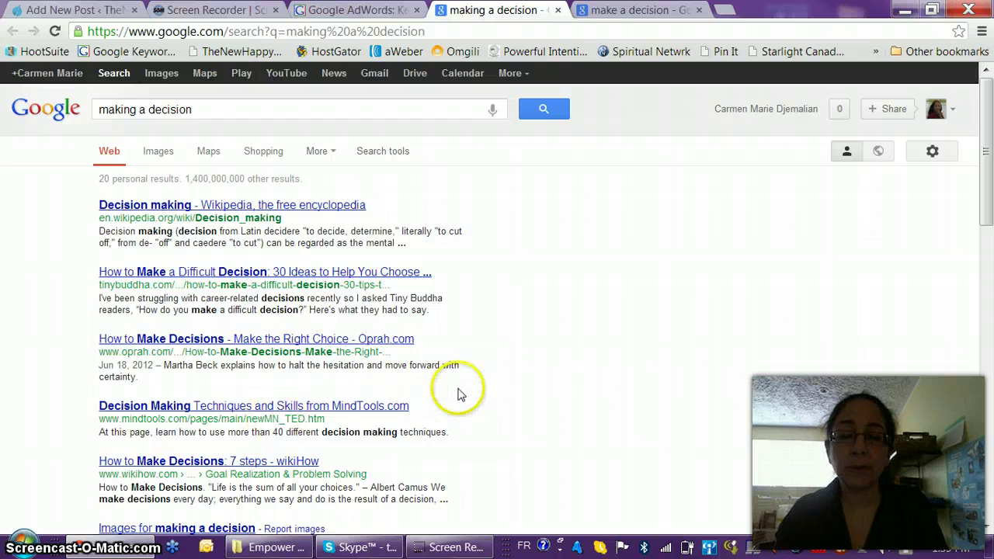
left_click(387, 11)
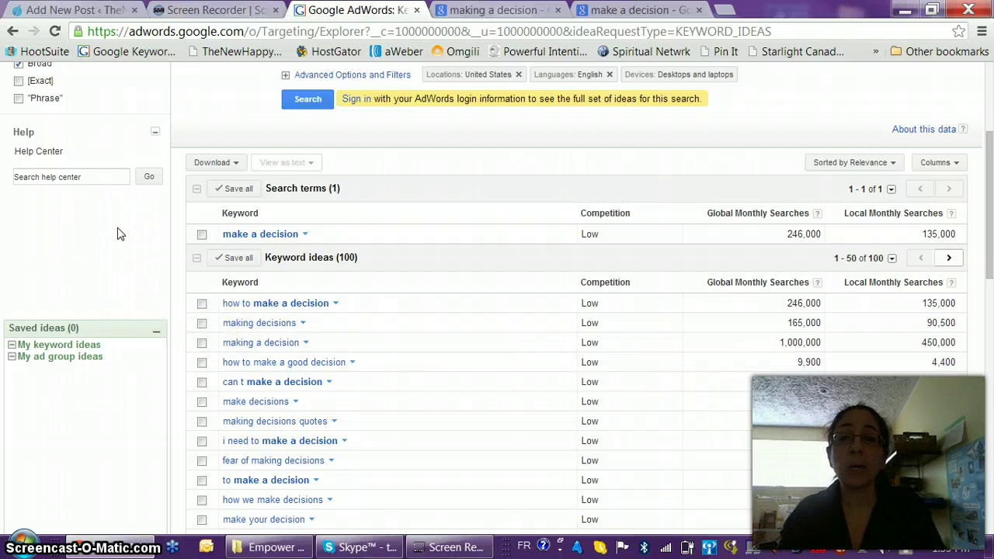
- Switch match type from Broad to Exact, showing 3,600 global and 880 local searches, and close a results tab
scroll(104, 240, "up", 1)
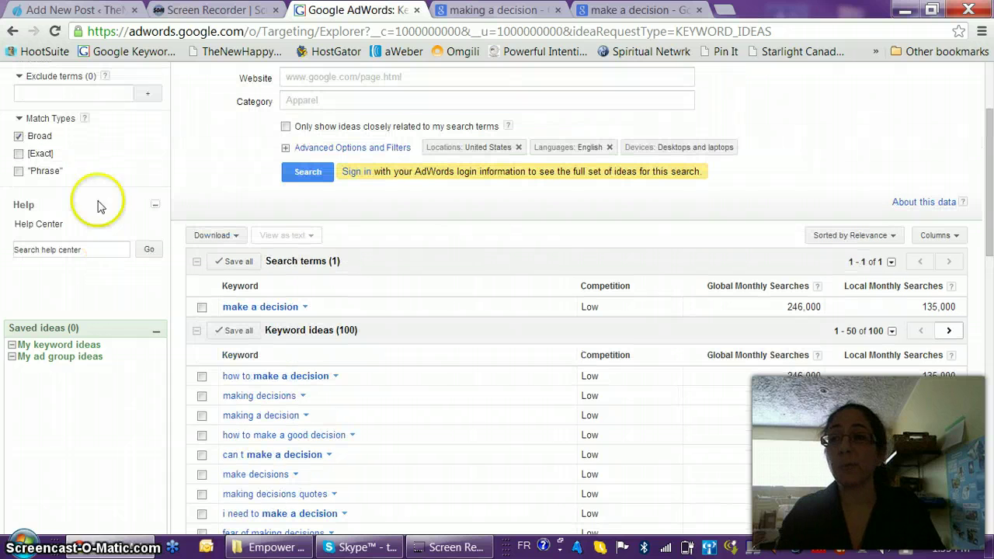
left_click(18, 137)
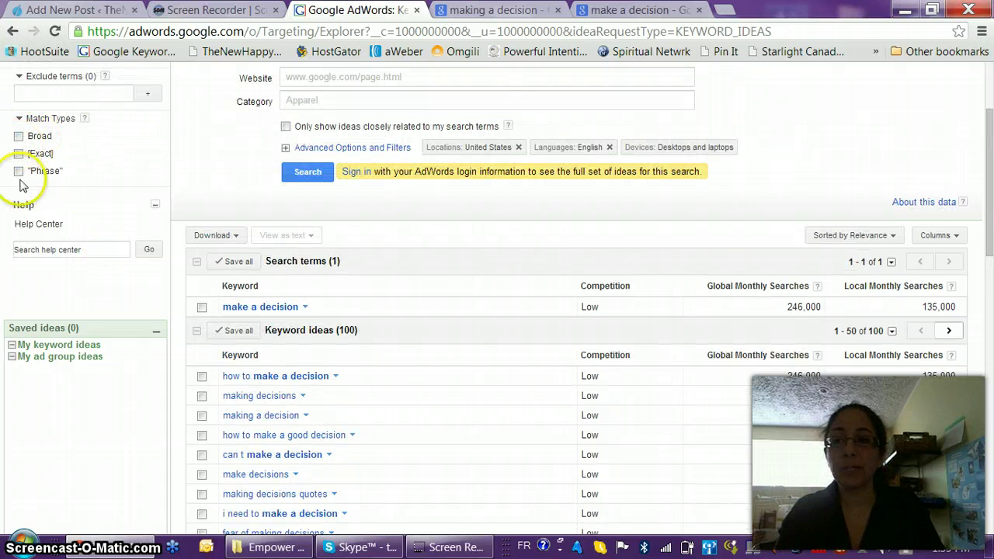
left_click(18, 153)
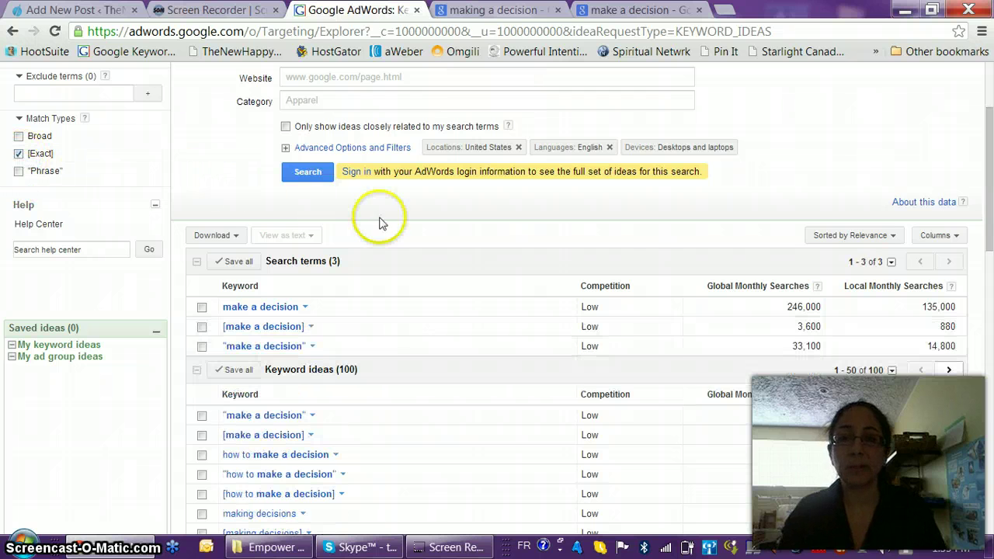
scroll(499, 303, "down", 1)
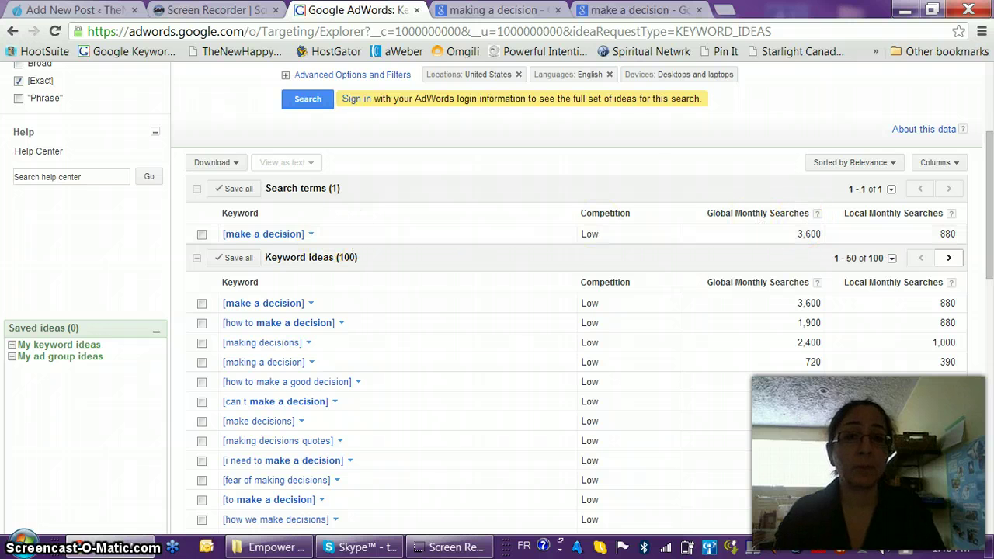
left_click(558, 10)
- Close the search and keyword tool tabs and set the post's SEO keyword to 'make a decision'
left_click(558, 10)
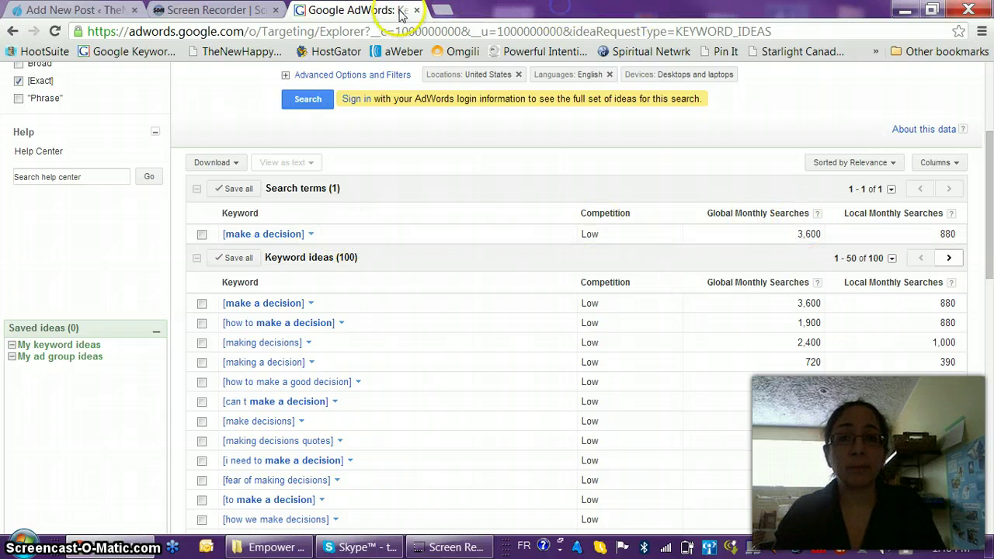
left_click(417, 10)
left_click(78, 10)
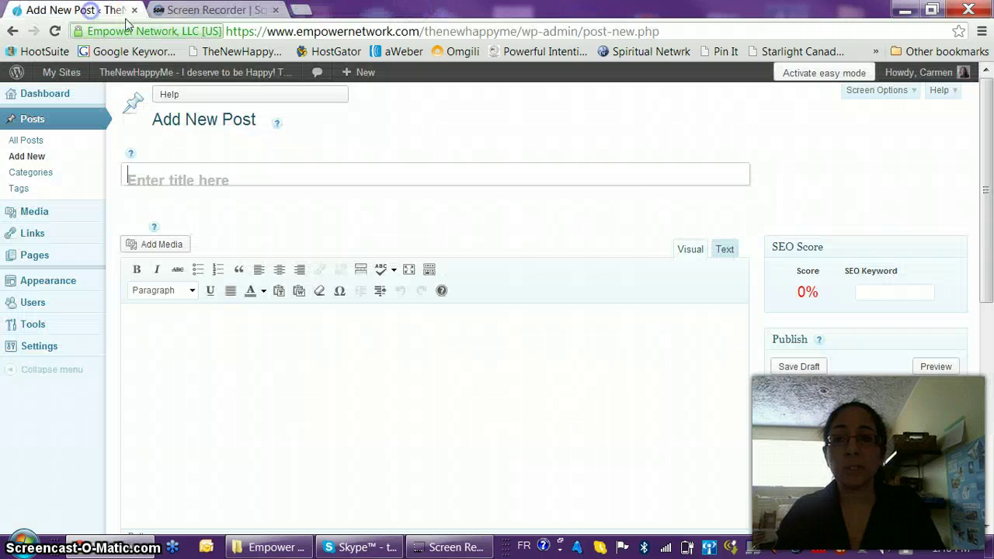
left_click(867, 294)
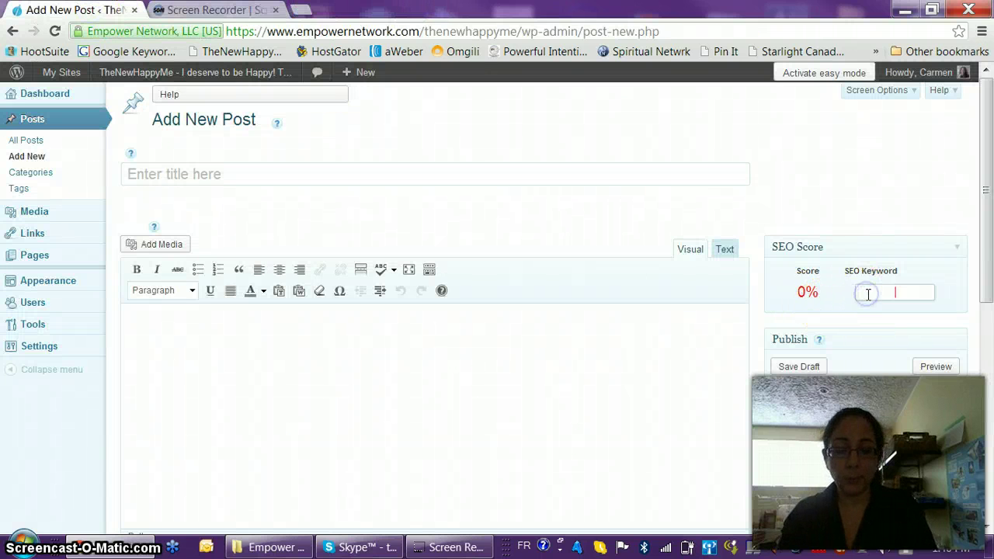
type("make a decision")
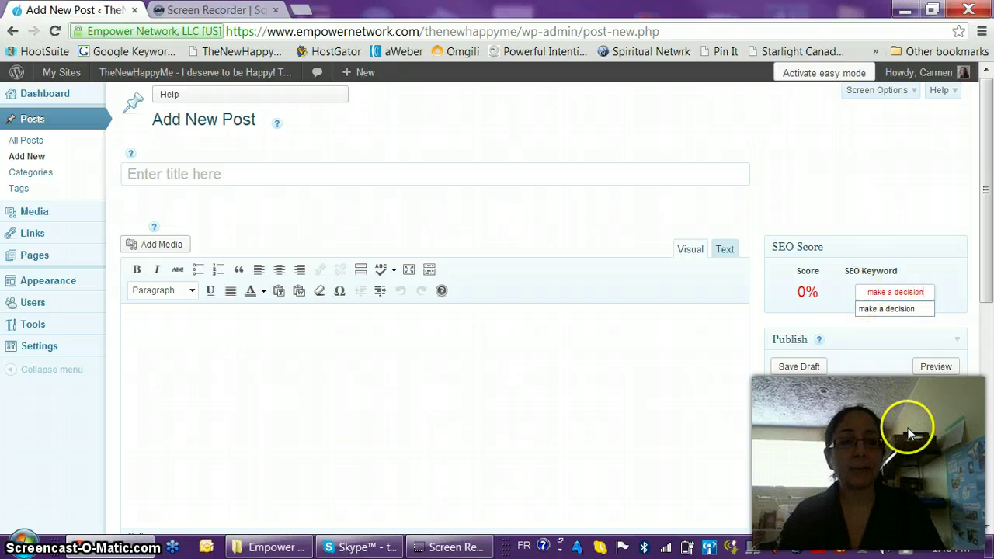
- Title the post 'Make a decision and see results'
left_click(219, 179)
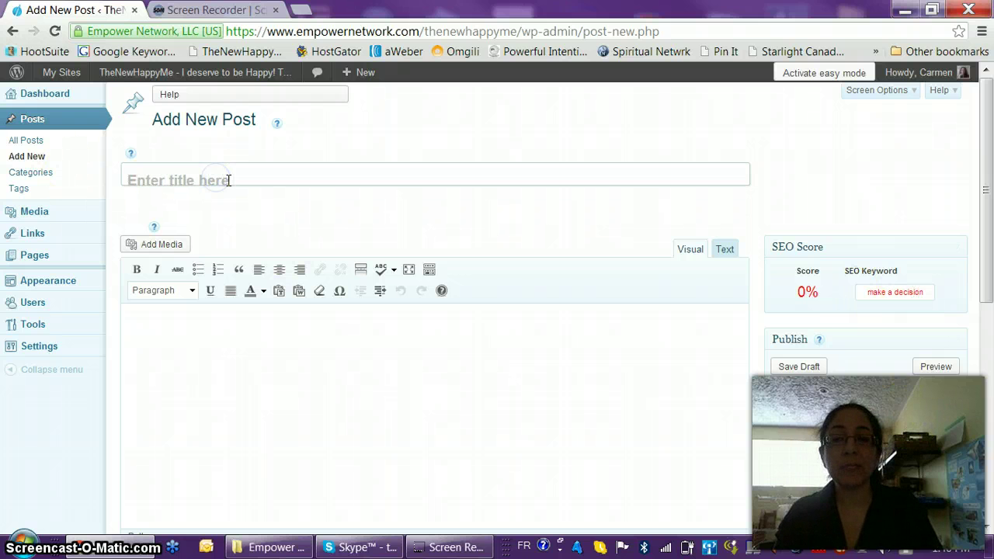
left_click(221, 173)
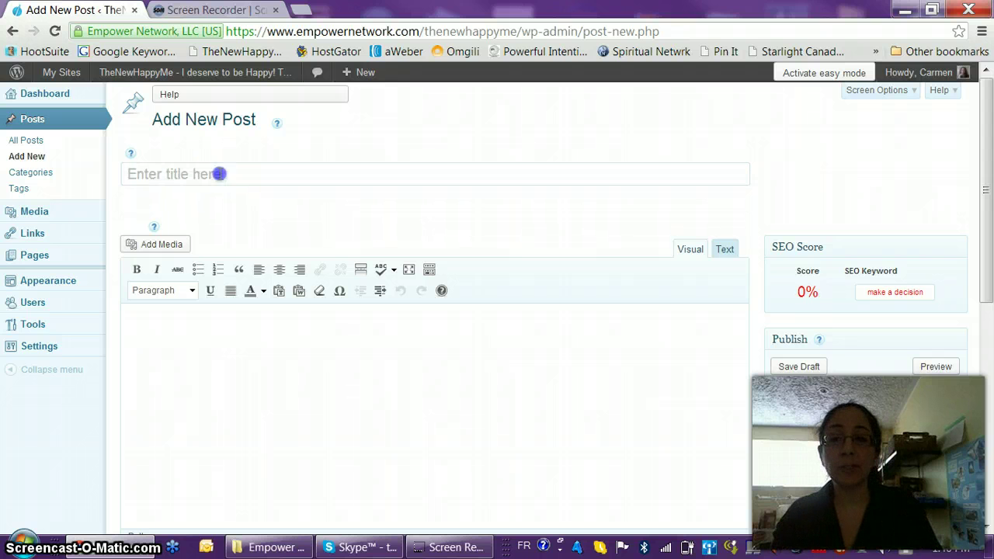
type("make a")
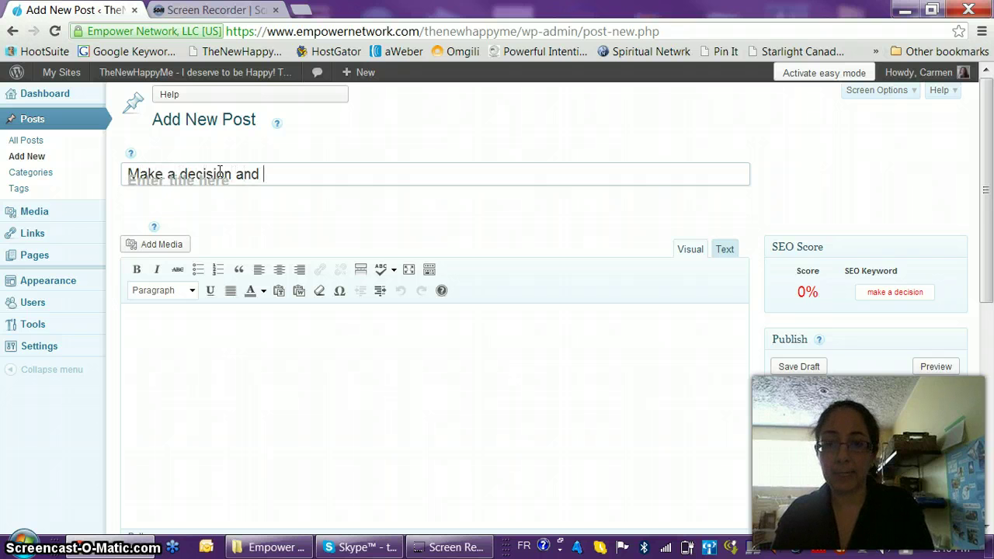
type("ult")
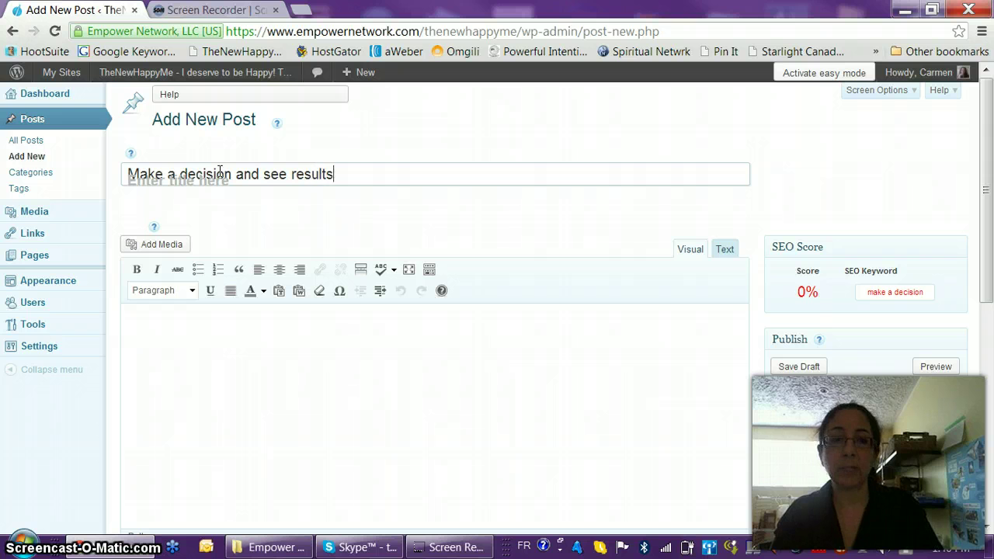
type("s")
scroll(657, 368, "down", 1)
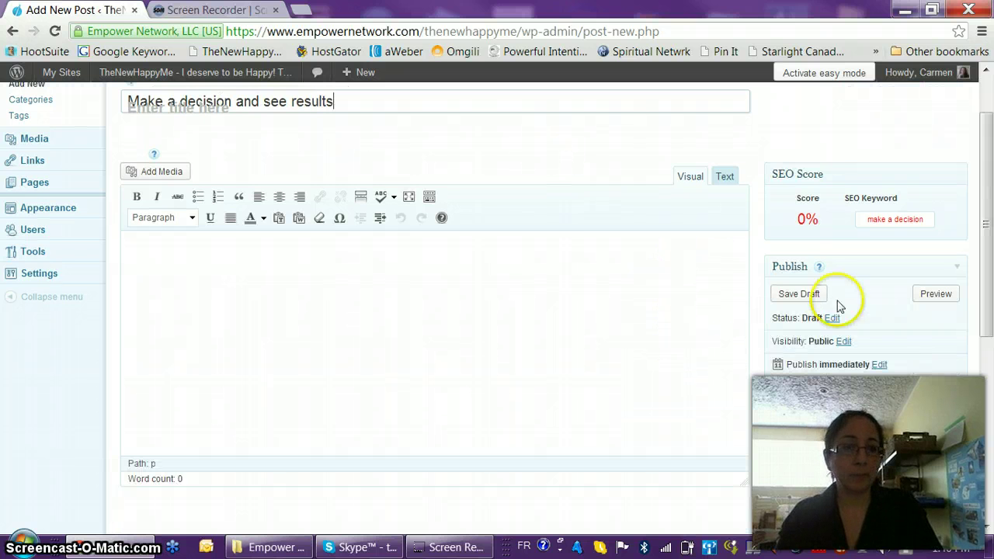
- Save the post as a draft and review the 28.89% SEO score checklist
left_click(799, 293)
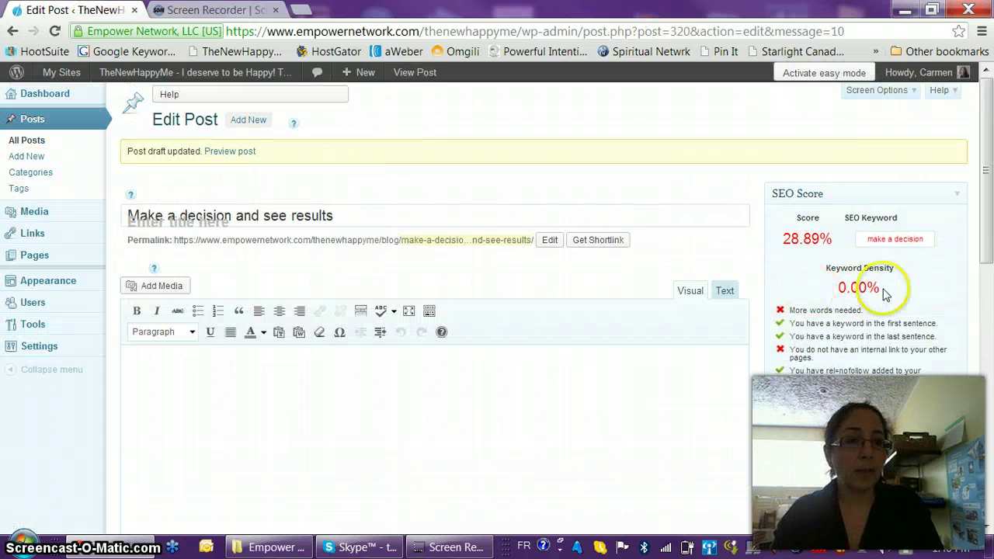
scroll(912, 293, "down", 2)
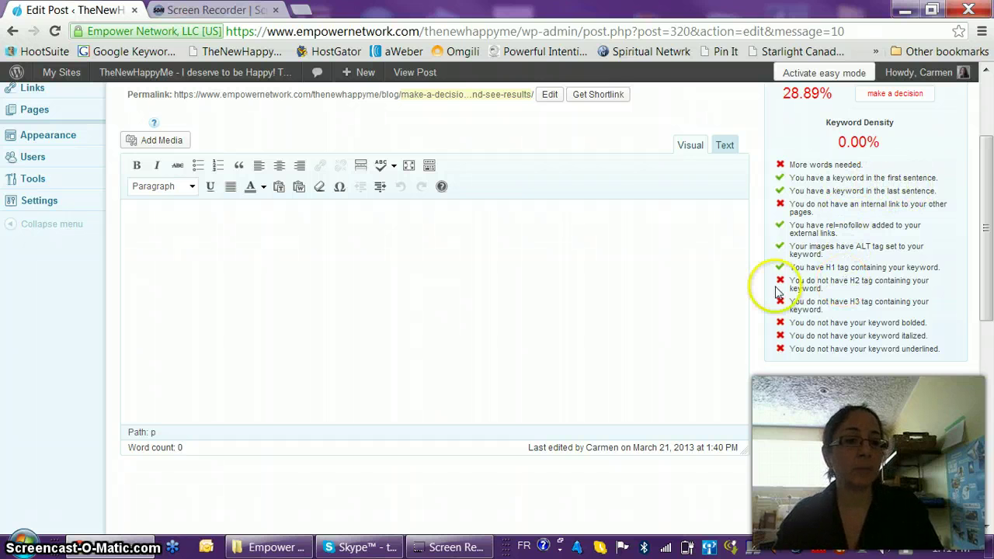
scroll(548, 286, "up", 2)
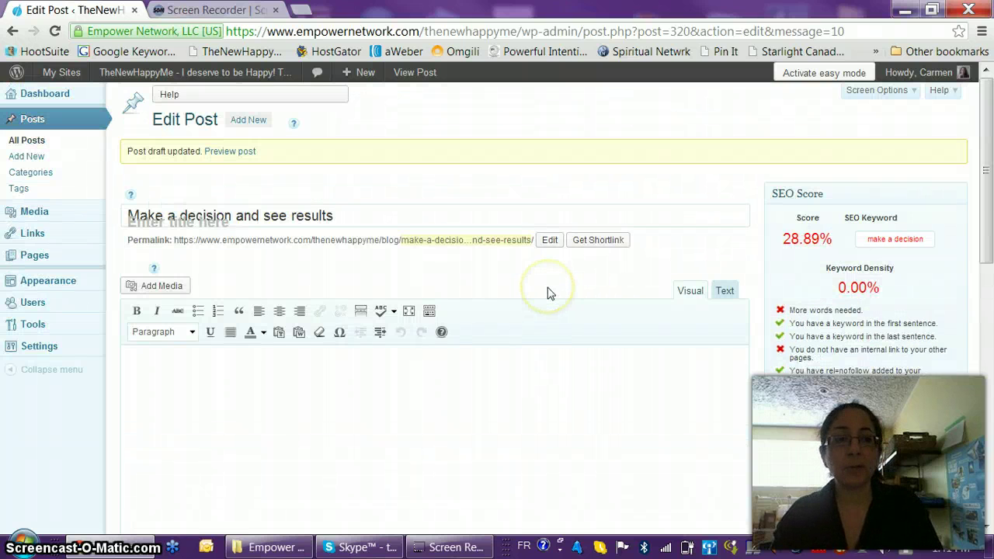
- From All Posts, open the 'Make a decision and see what happens!' draft for editing
left_click(27, 143)
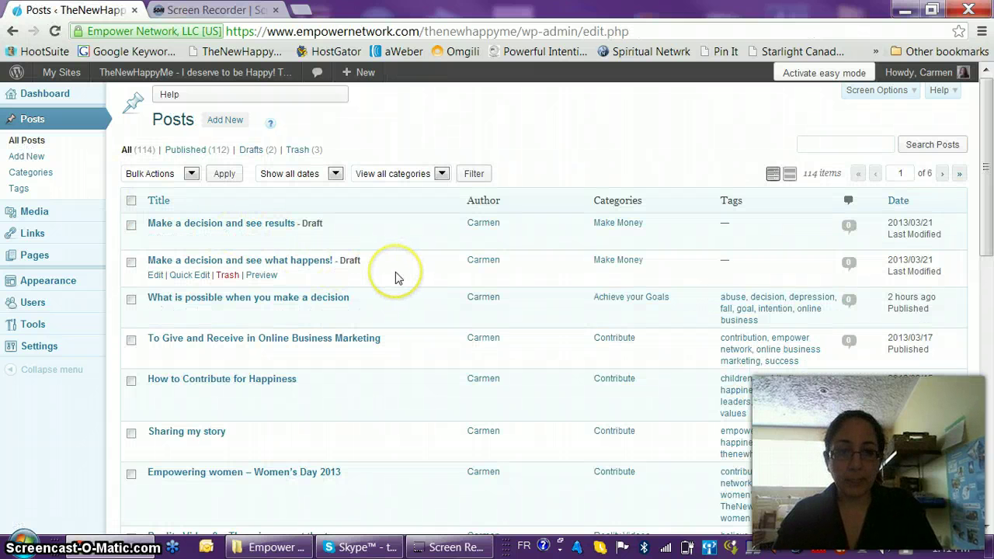
left_click(156, 278)
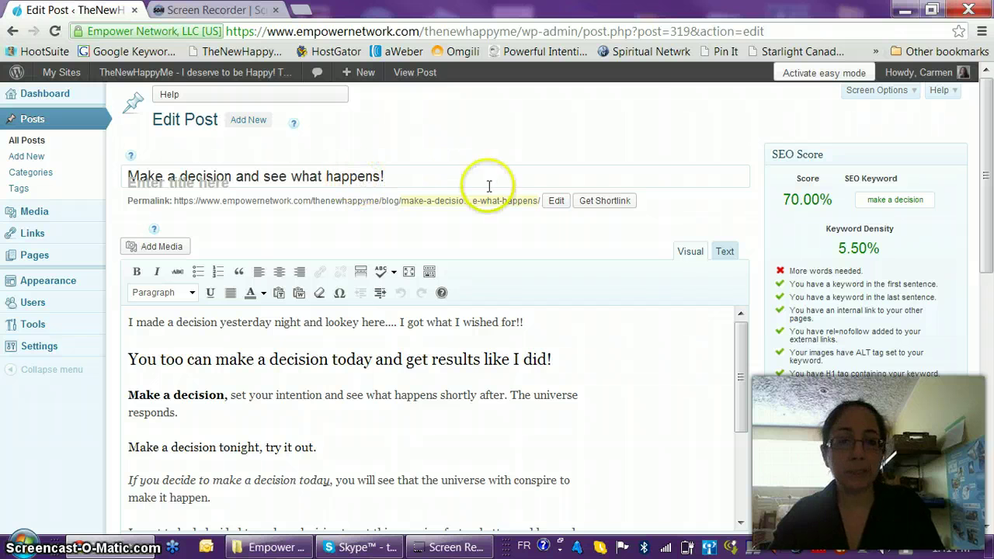
- Select the H2 heading text 'You too can make a decision today and get results like I did!'
scroll(546, 466, "down", 1)
scroll(546, 466, "up", 1)
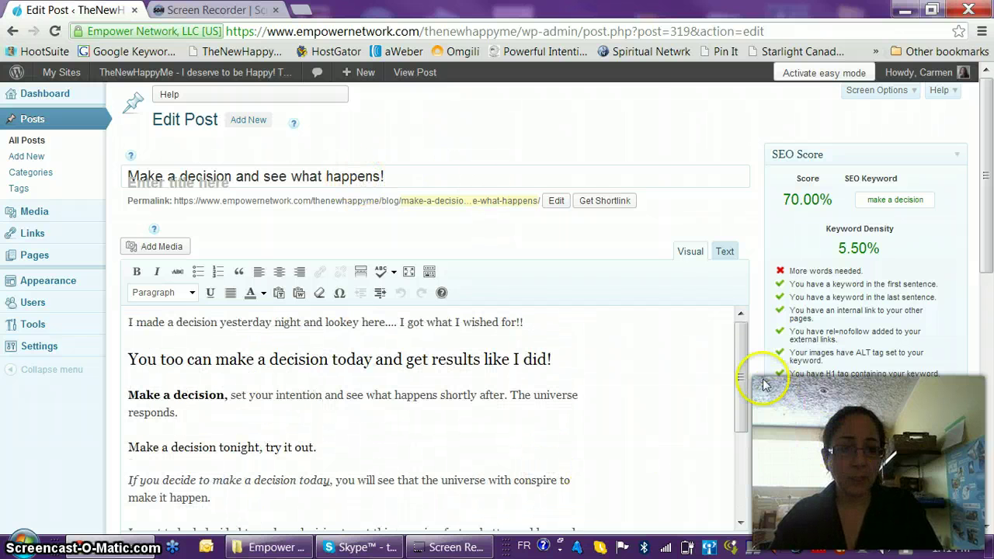
left_click_drag(990, 215, 990, 260)
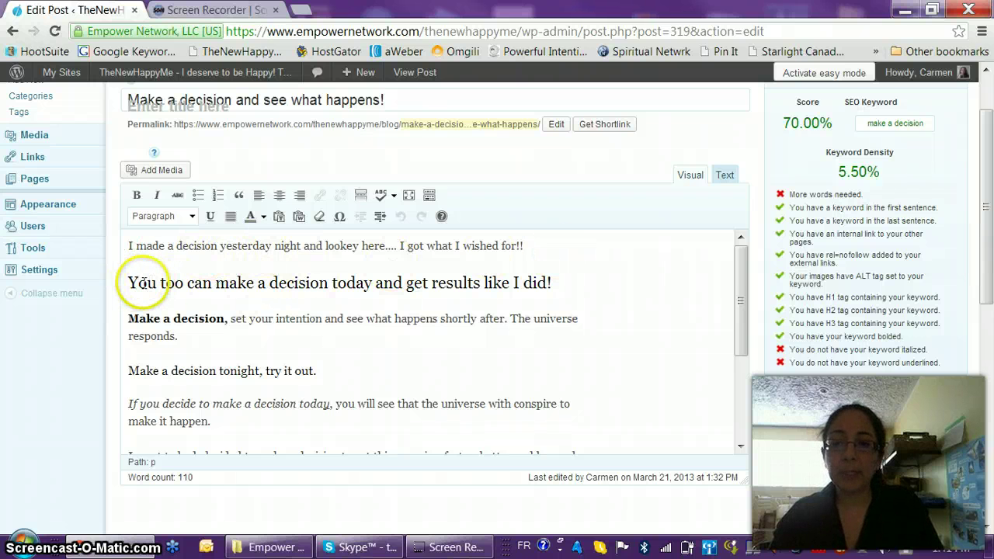
left_click_drag(446, 282, 114, 282)
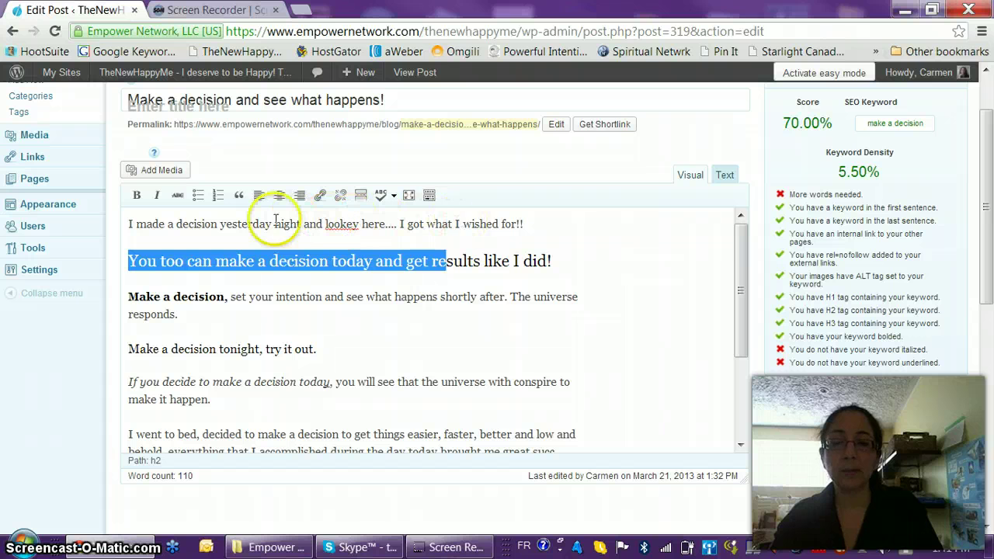
- Show the Kitchen Sink toolbar row, select the whole heading line and review its Heading formats
left_click(430, 197)
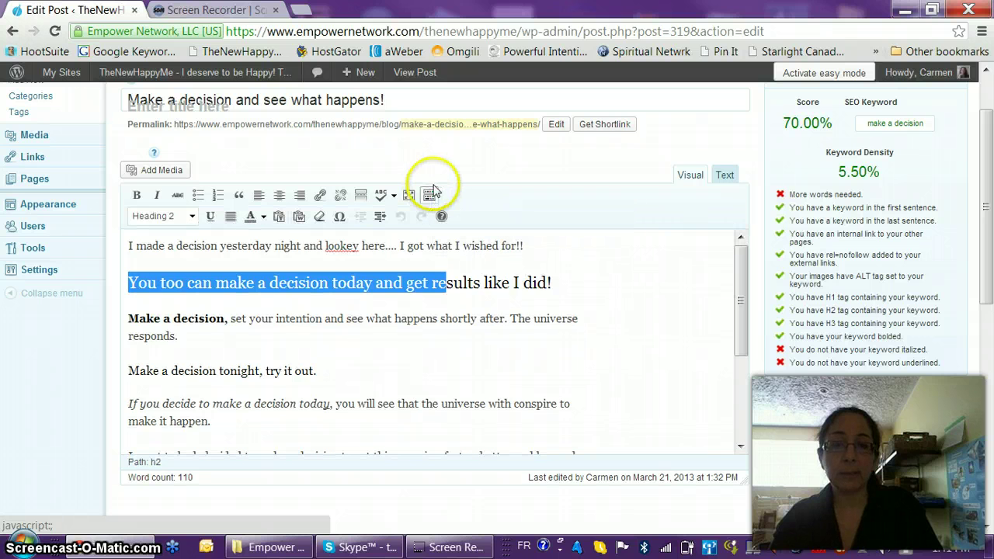
left_click(200, 282)
left_click_drag(130, 282, 621, 281)
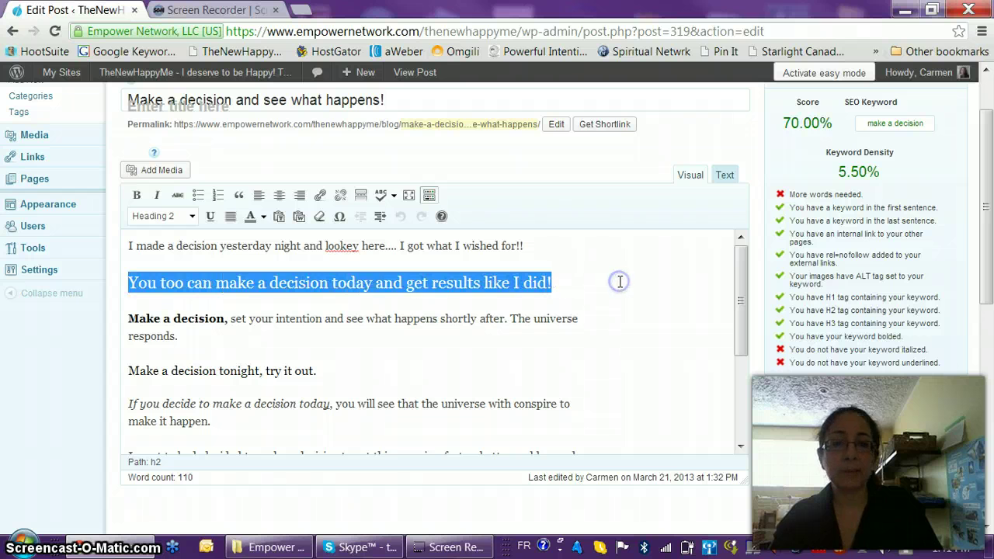
left_click(189, 217)
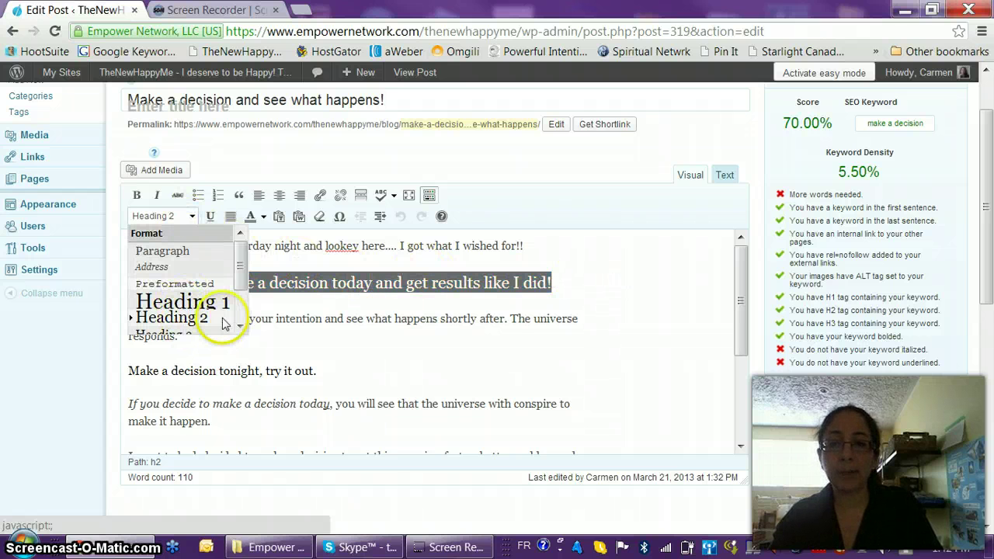
left_click(242, 268)
left_click_drag(241, 268, 247, 295)
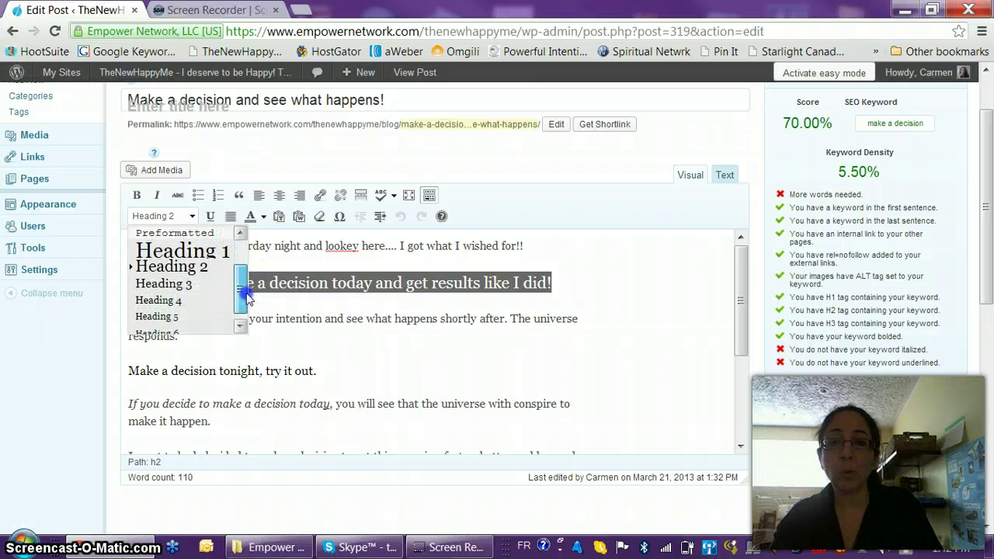
left_click(222, 253)
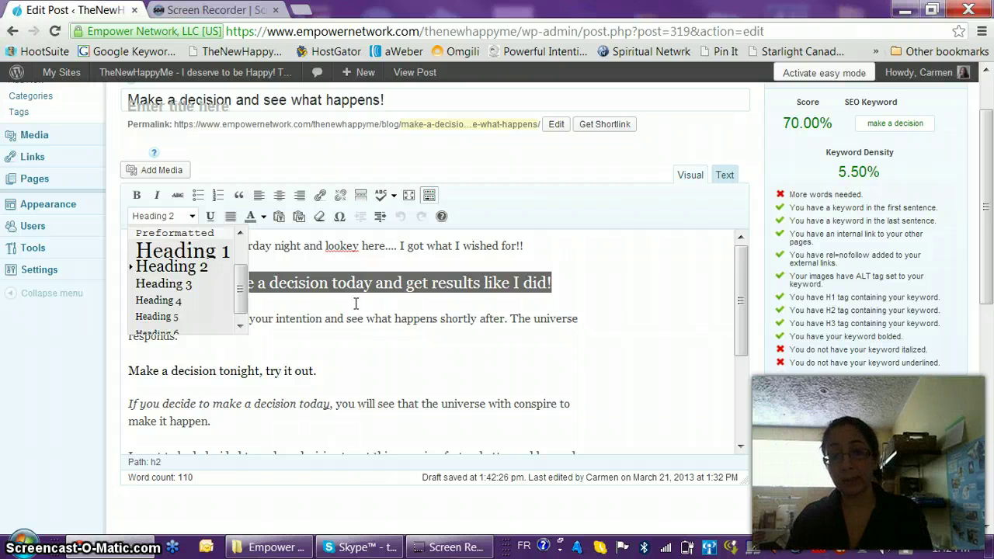
left_click(524, 371)
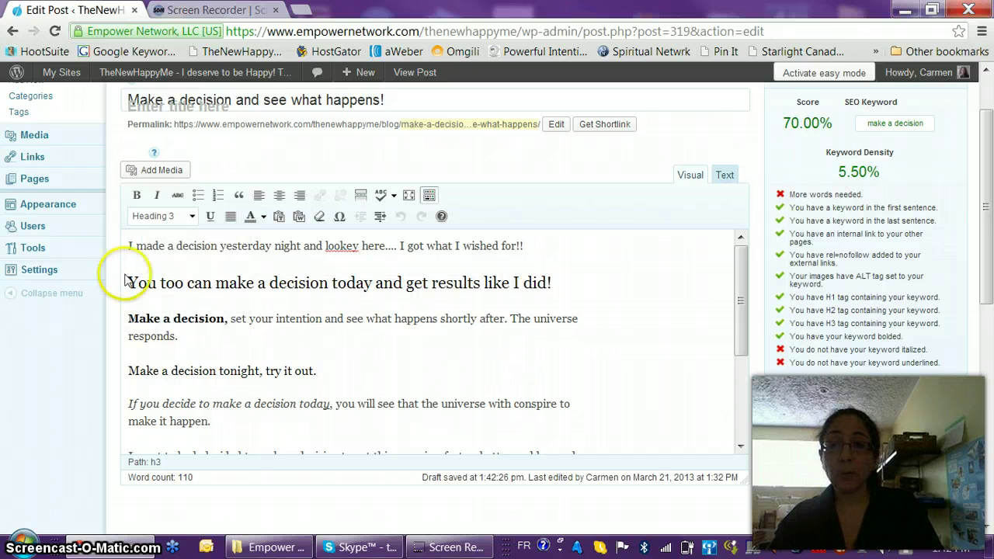
left_click_drag(130, 282, 559, 281)
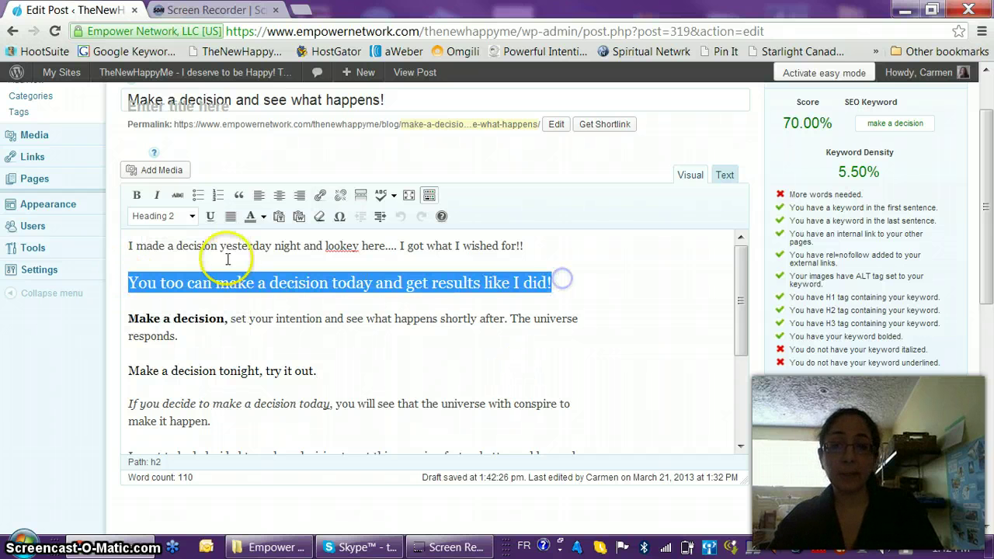
left_click(346, 343)
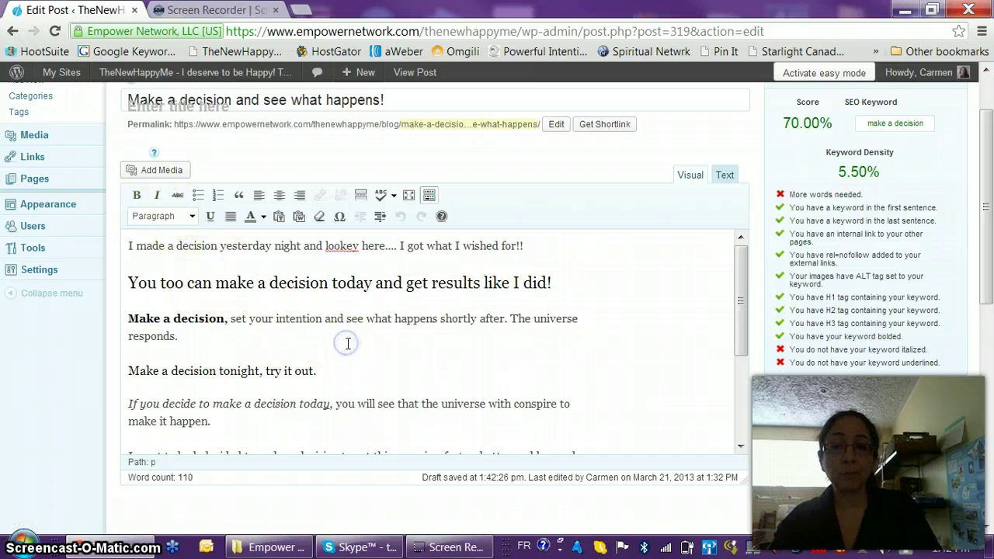
scroll(457, 340, "down", 1)
scroll(456, 341, "up", 1)
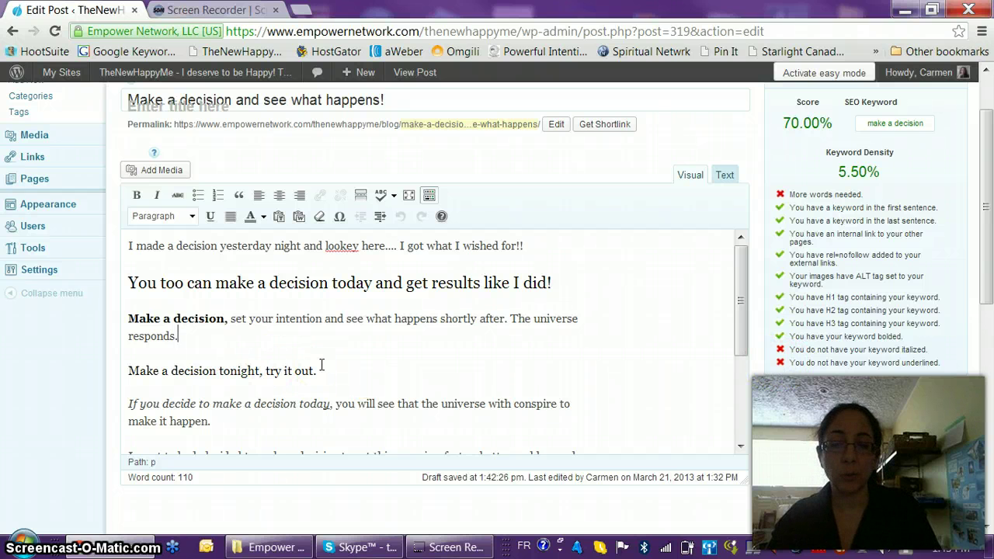
scroll(370, 362, "down", 1)
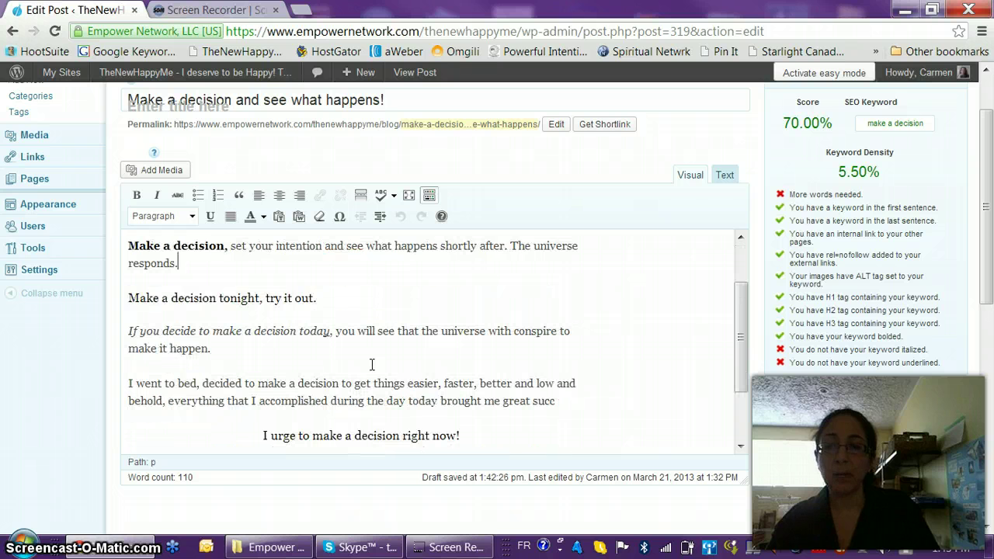
left_click(318, 297)
left_click_drag(318, 296, 132, 298)
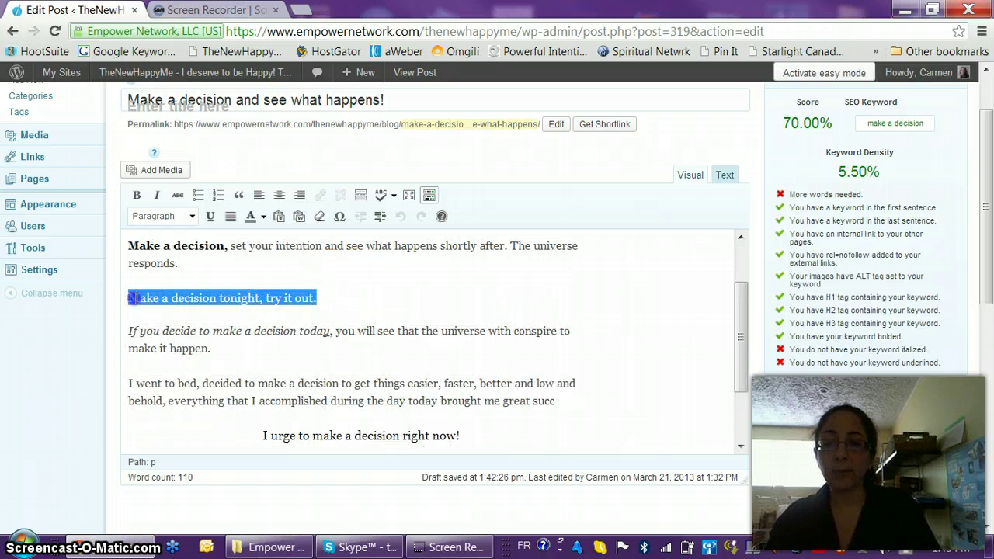
left_click(324, 344)
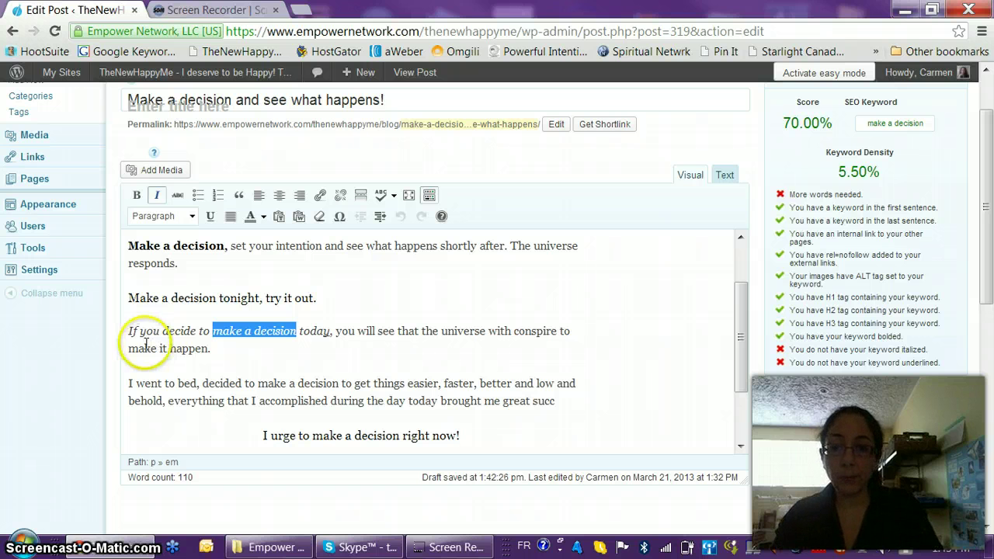
left_click_drag(128, 331, 334, 328)
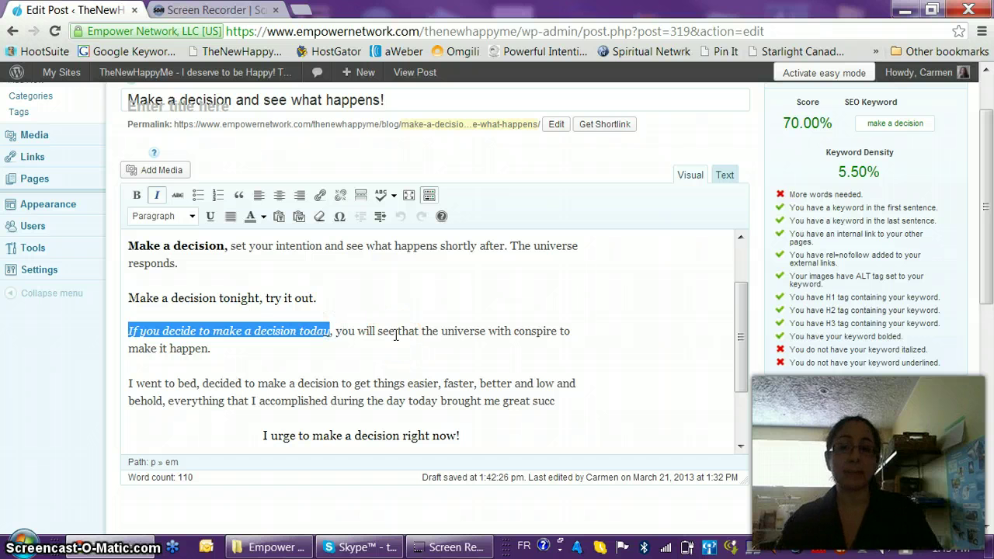
left_click(241, 379)
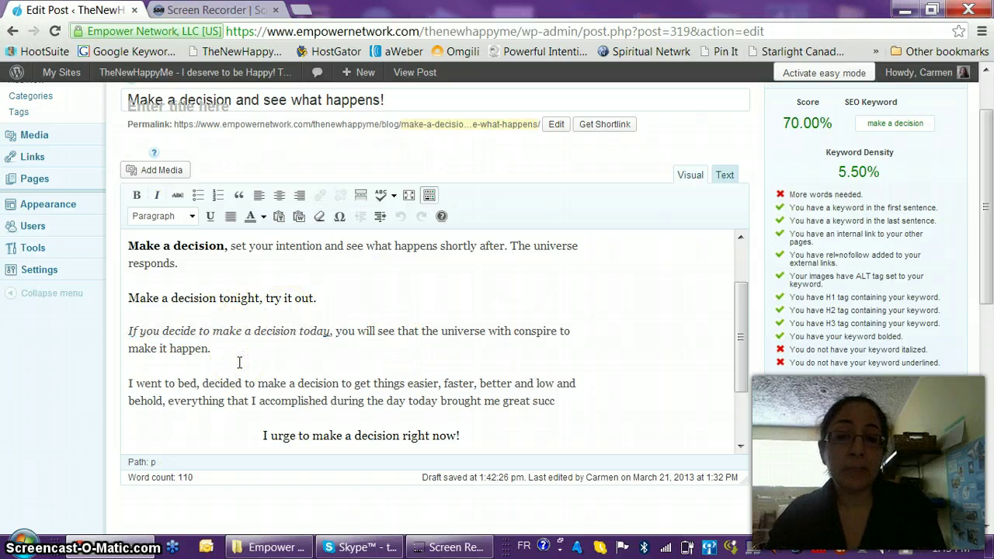
left_click_drag(332, 333, 327, 333)
left_click(333, 340)
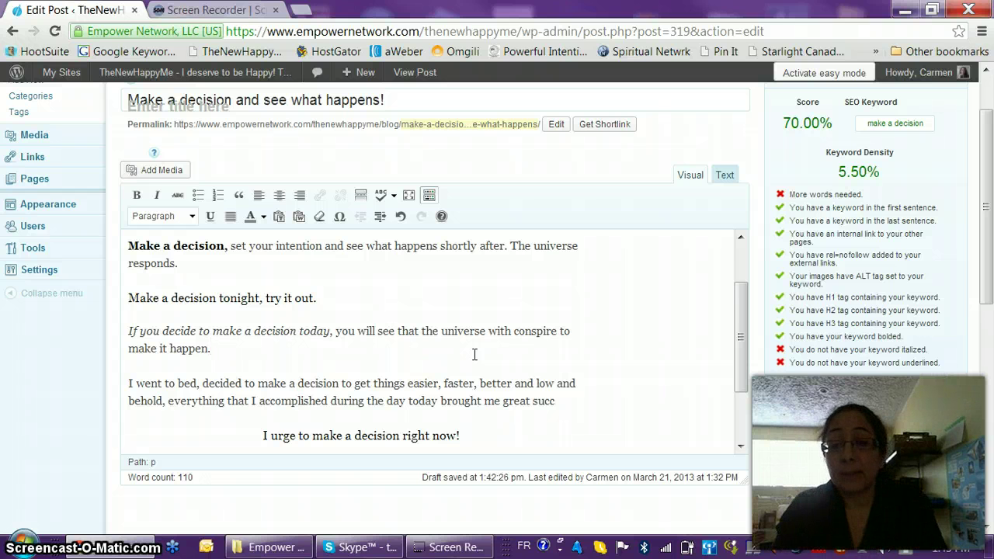
- Insert 'you' after 'urge' so the centred line reads 'I urge you to make a decision right now!'
left_click(505, 366)
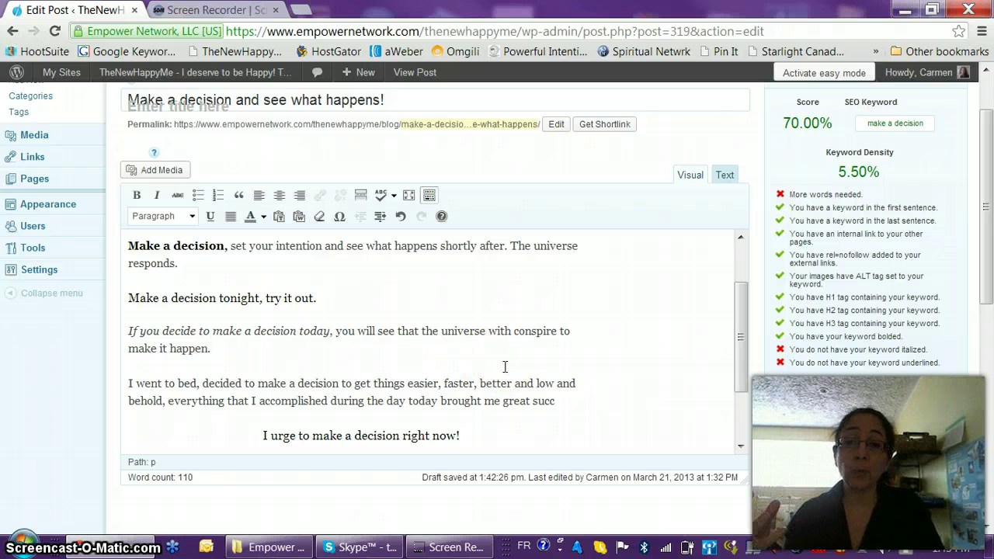
scroll(505, 366, "down", 2)
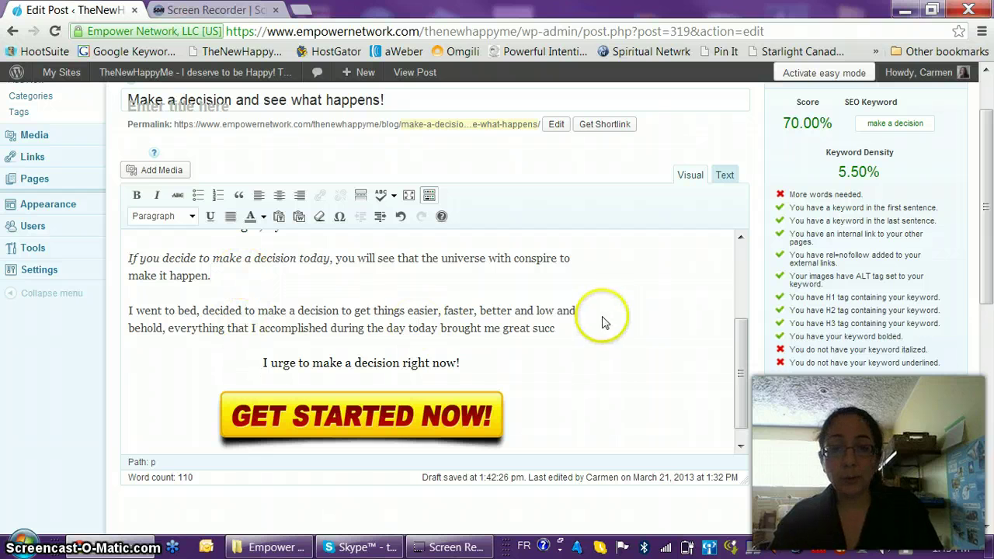
scroll(582, 316, "down", 3)
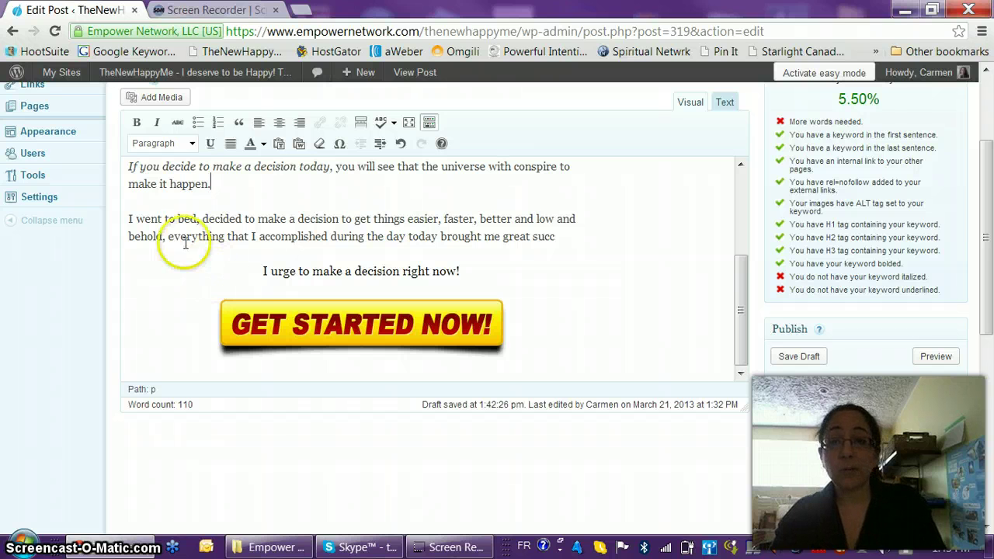
left_click(298, 271)
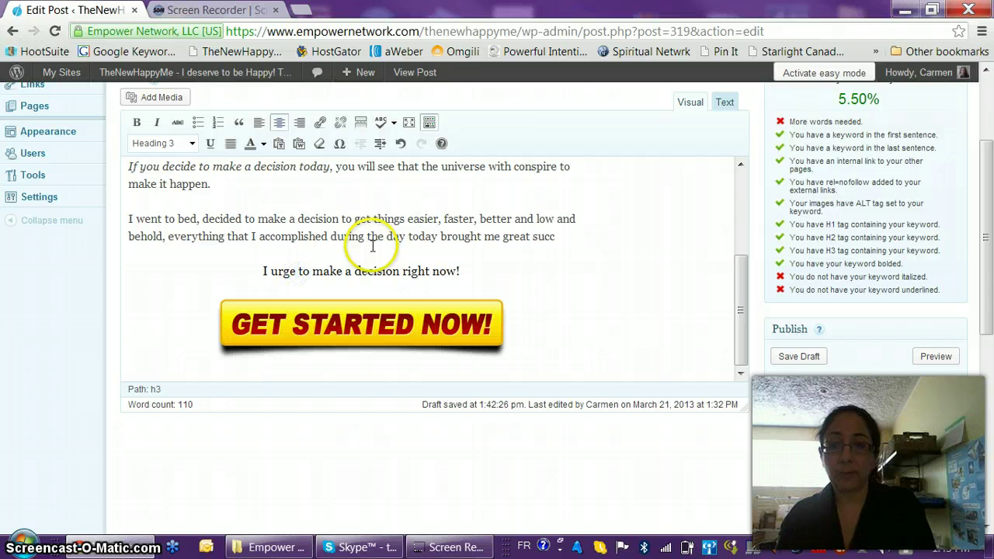
type("you")
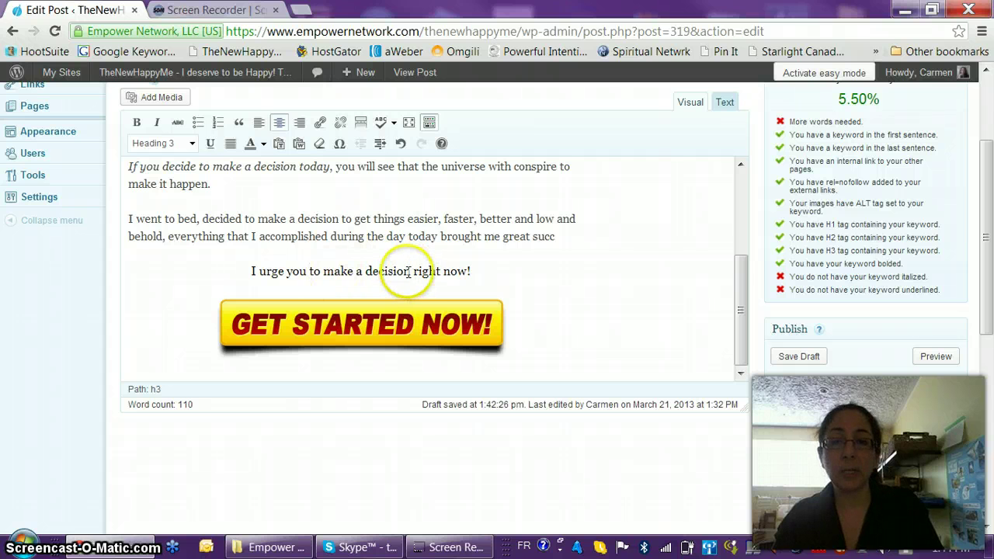
left_click_drag(468, 271, 249, 270)
left_click(590, 316)
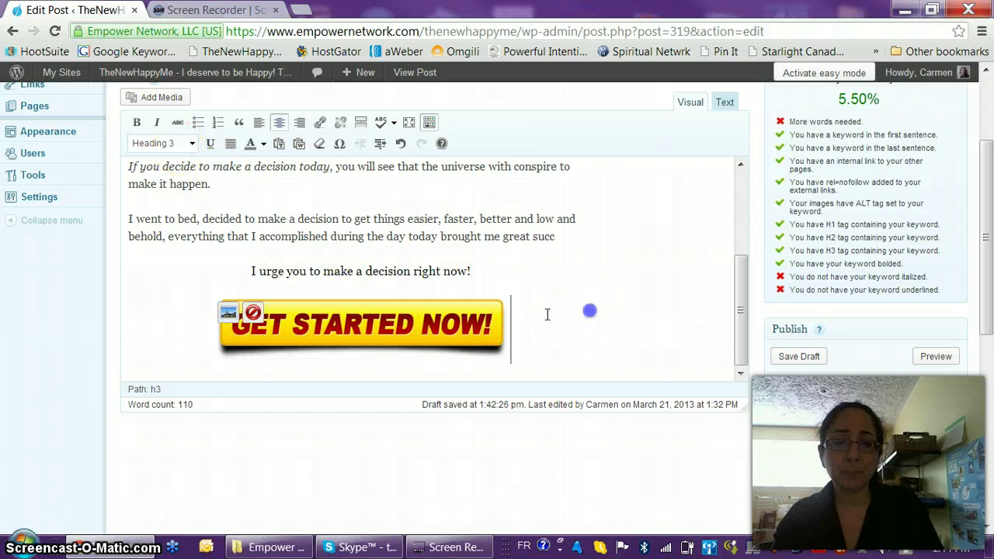
- Delete the GET STARTED NOW button image from the post
left_click(254, 311)
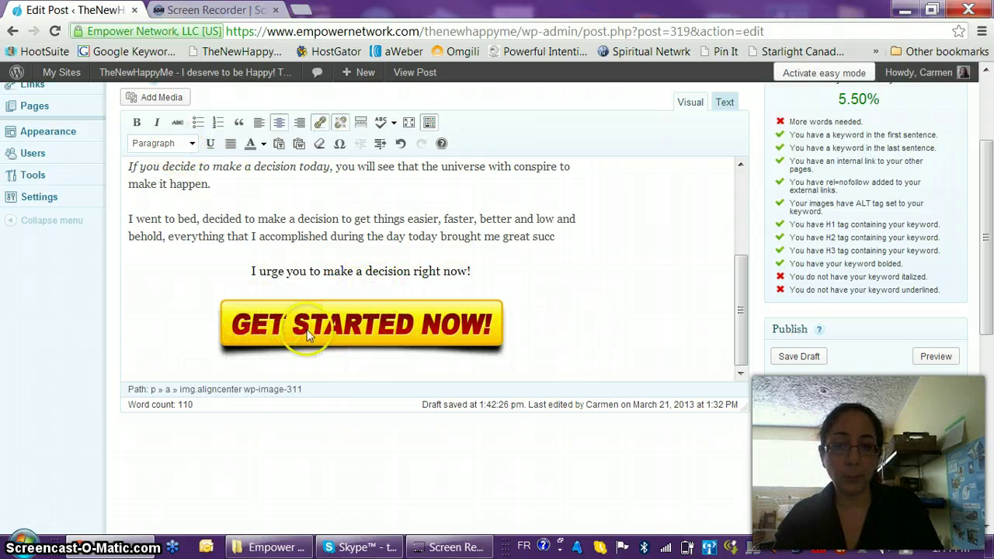
left_click(308, 333)
left_click(256, 312)
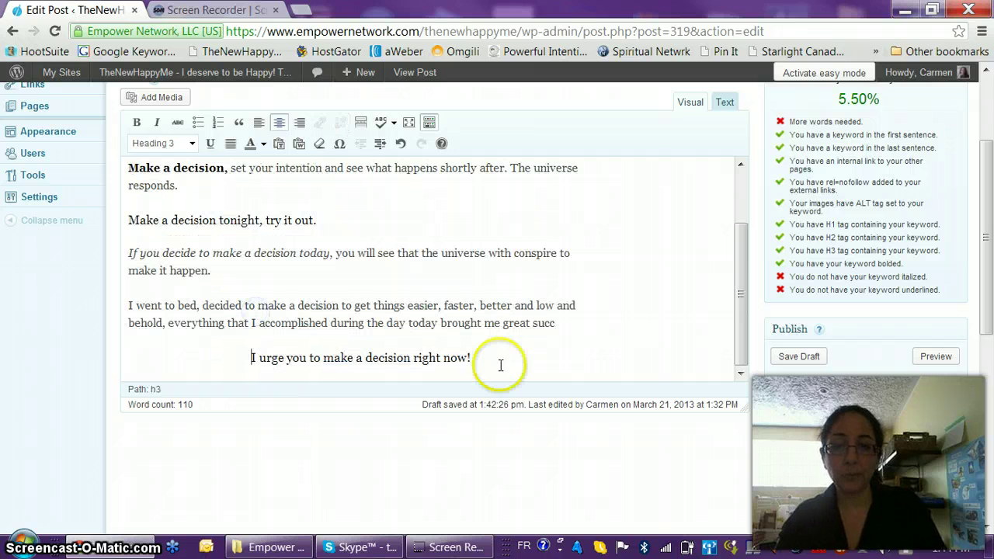
- Add an empty paragraph below the 'I urge you to make a decision right now!' line
left_click(503, 352)
key("Return")
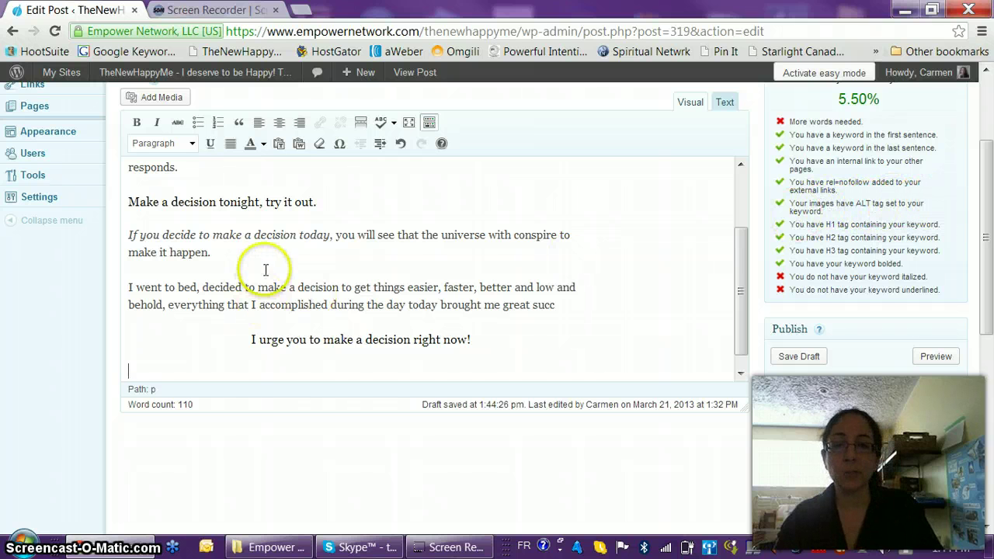
scroll(248, 249, "up", 2)
scroll(435, 233, "down", 3)
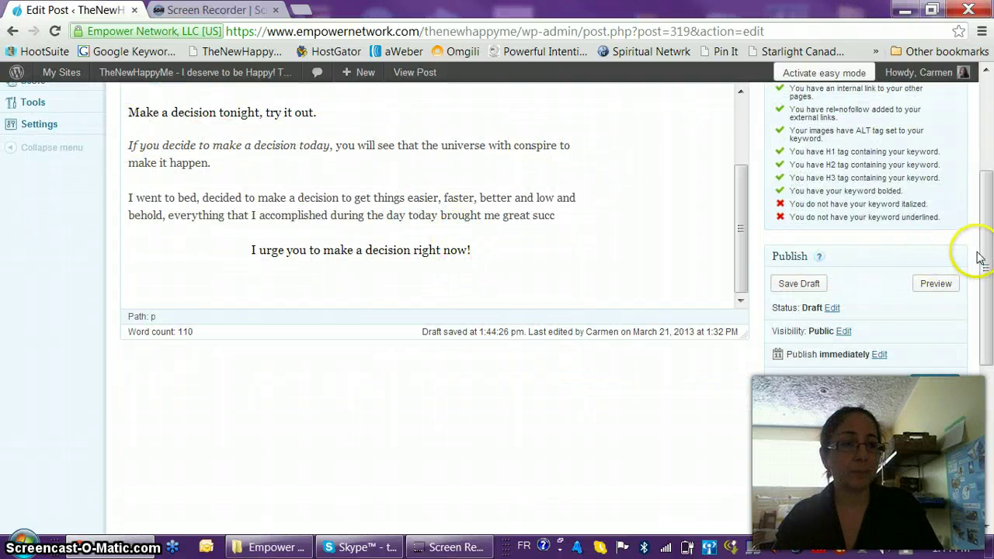
left_click_drag(982, 255, 982, 202)
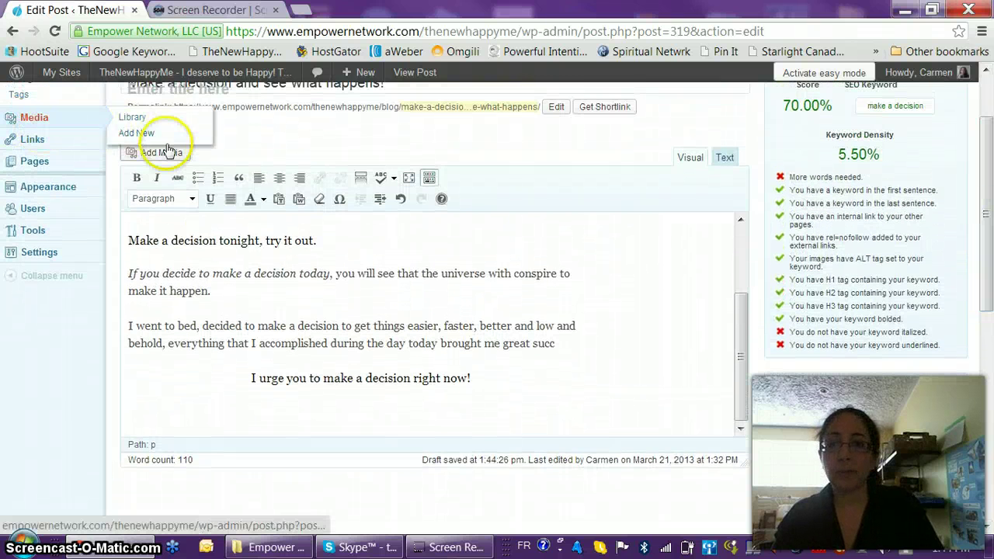
- Choose the Get-Started-Now-Button image in Add Media, with alt text 'make a decision' and Center alignment
left_click(164, 153)
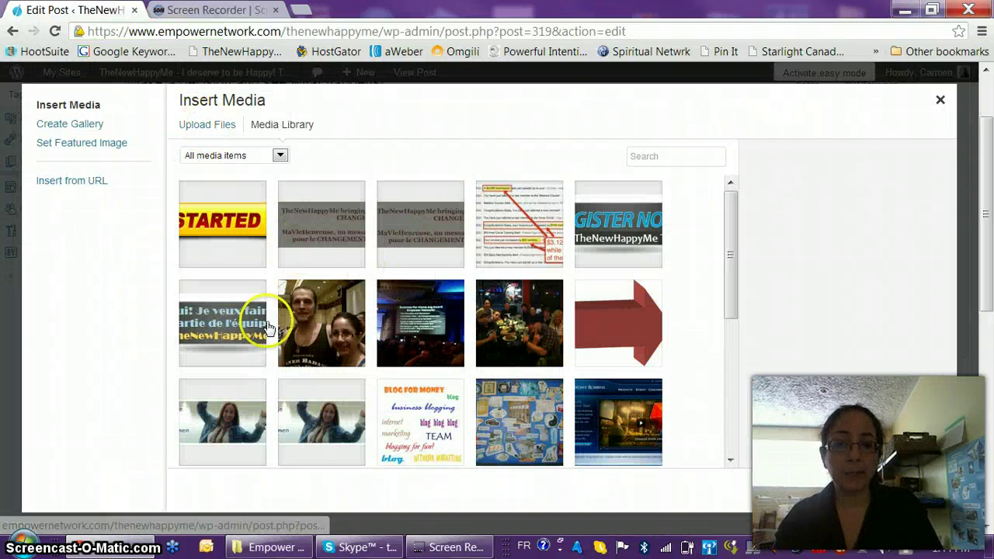
left_click(205, 219)
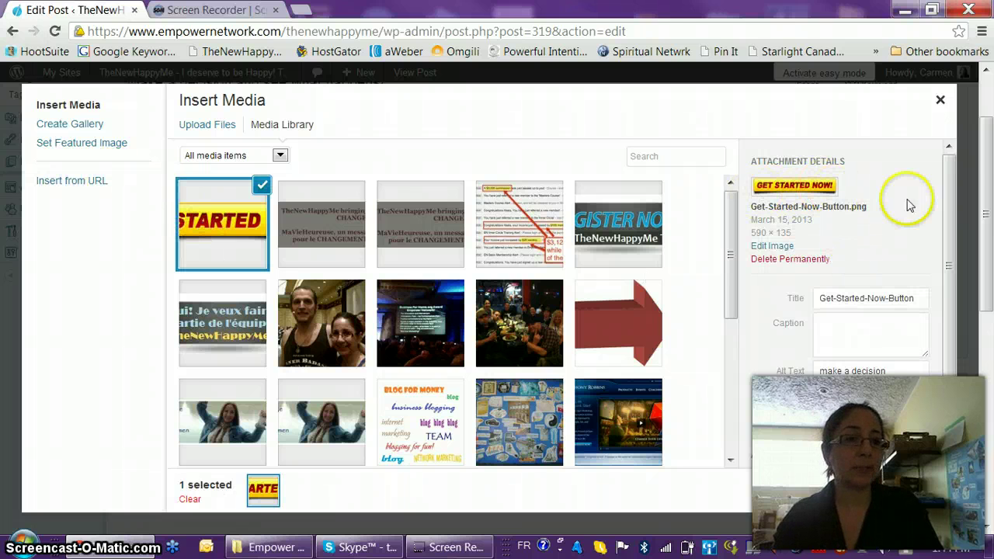
left_click_drag(950, 182, 956, 253)
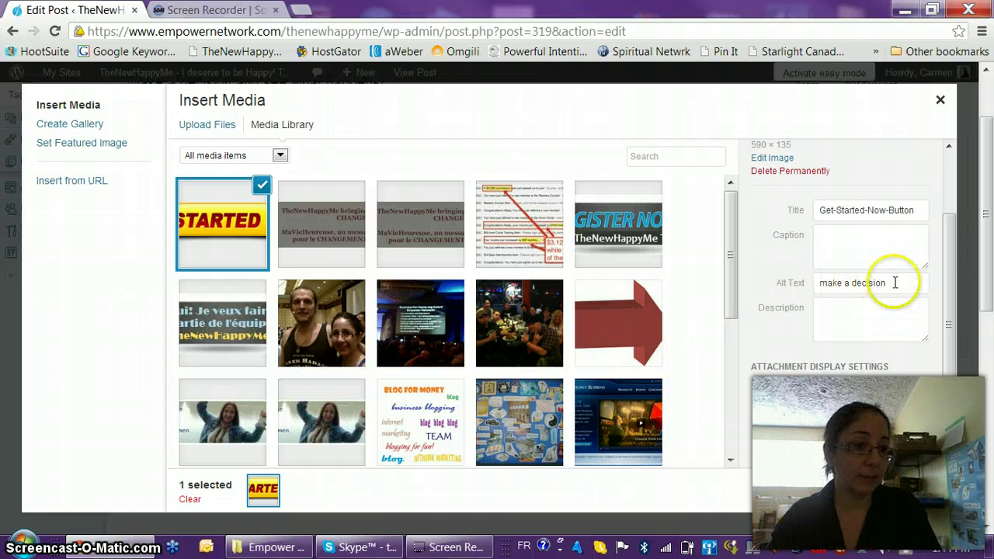
scroll(949, 272, "down", 1)
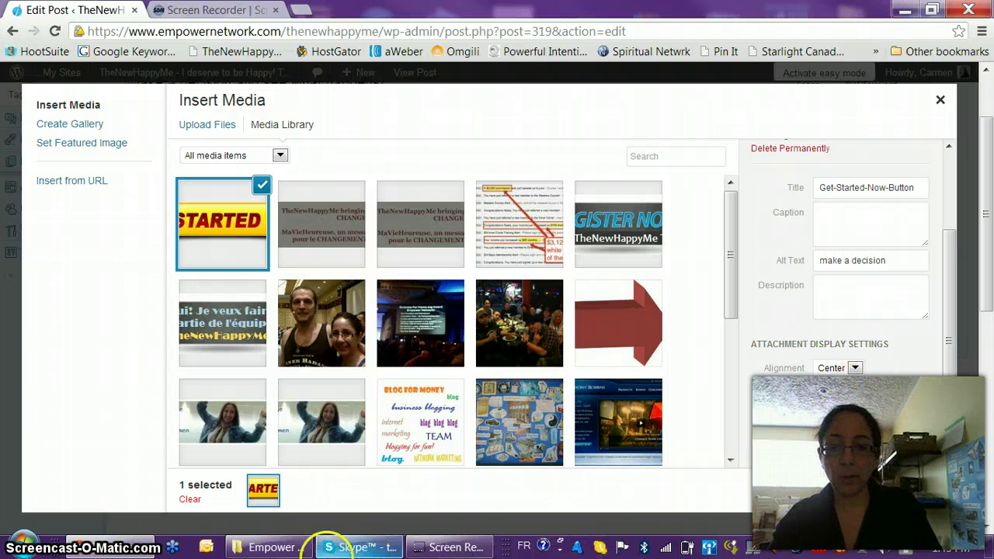
- Open the 'social media bar links' spreadsheet and copy the commission loophole link from A163
left_click(274, 547)
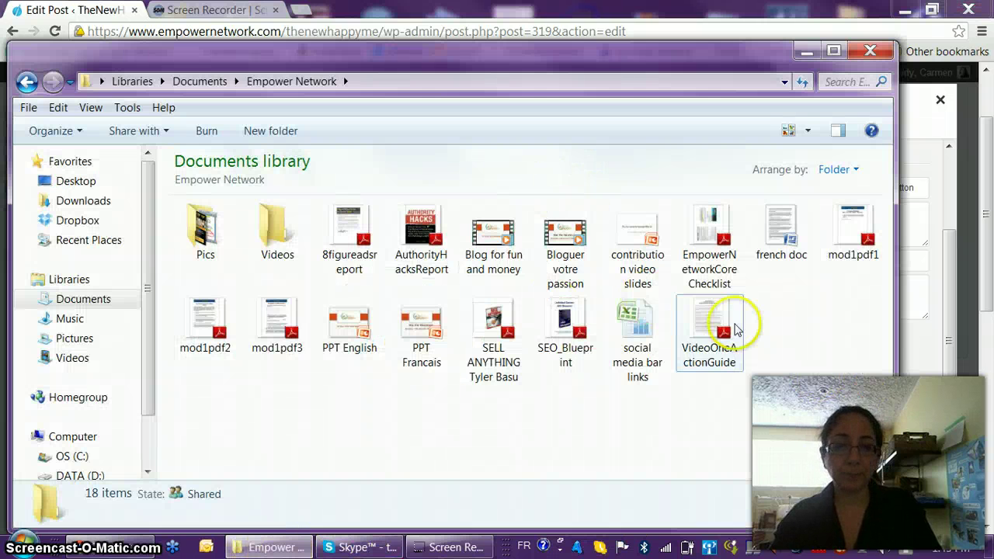
left_click(635, 342)
double_click(641, 320)
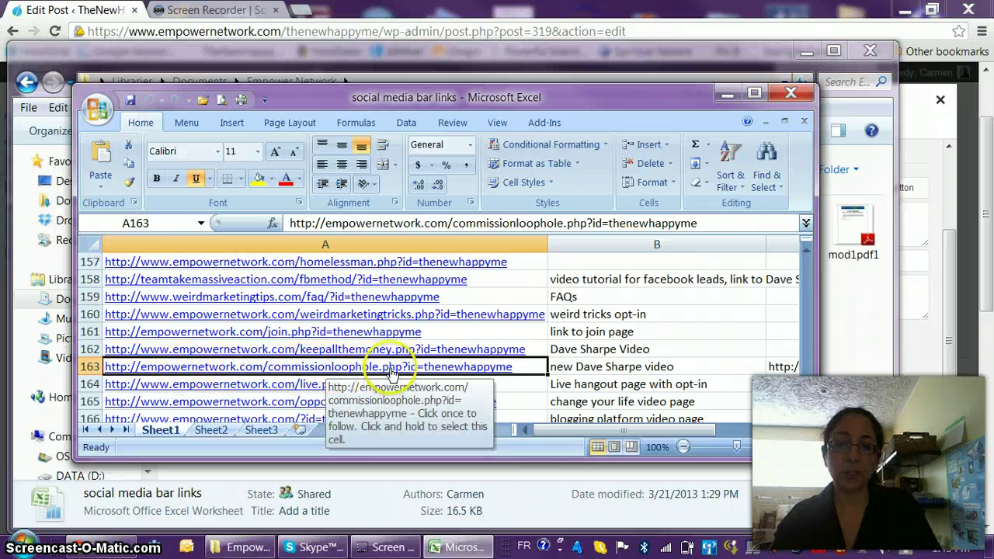
left_click_drag(720, 223, 264, 225)
- Close the spreadsheet without saving and close the Empower Network documents folder
left_click(130, 163)
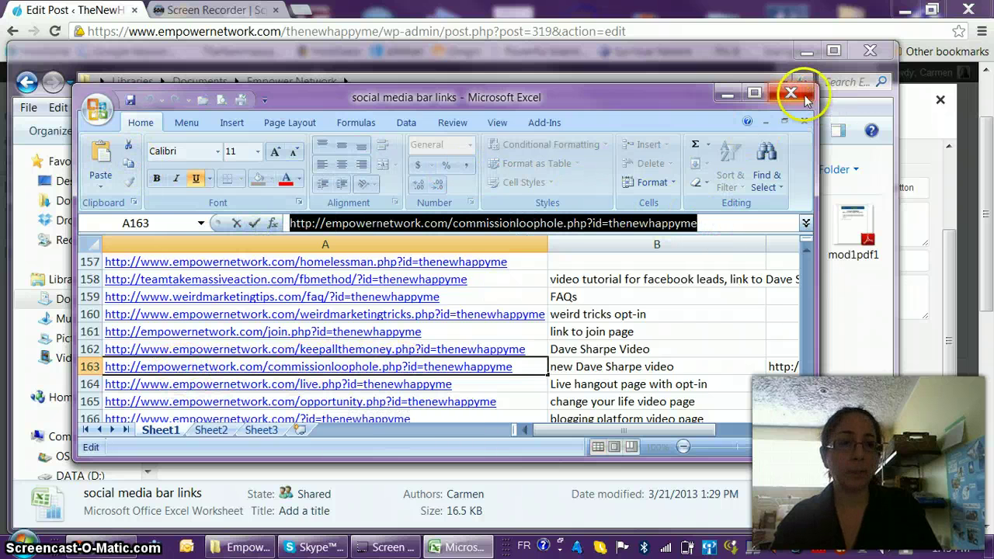
left_click(791, 92)
left_click(499, 321)
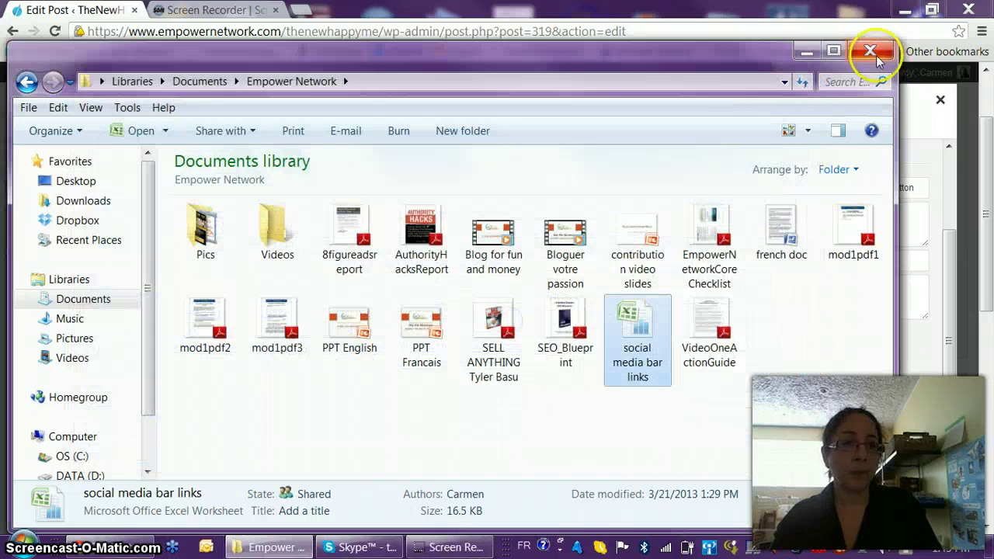
left_click(868, 50)
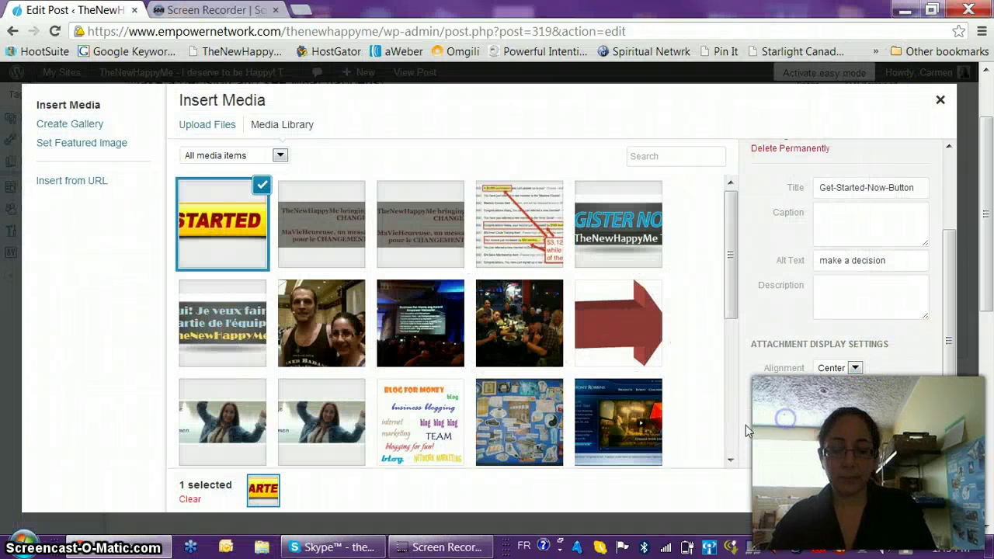
- Insert the Get Started Now button at 70% size, linked to the commission loophole page
left_click(925, 493)
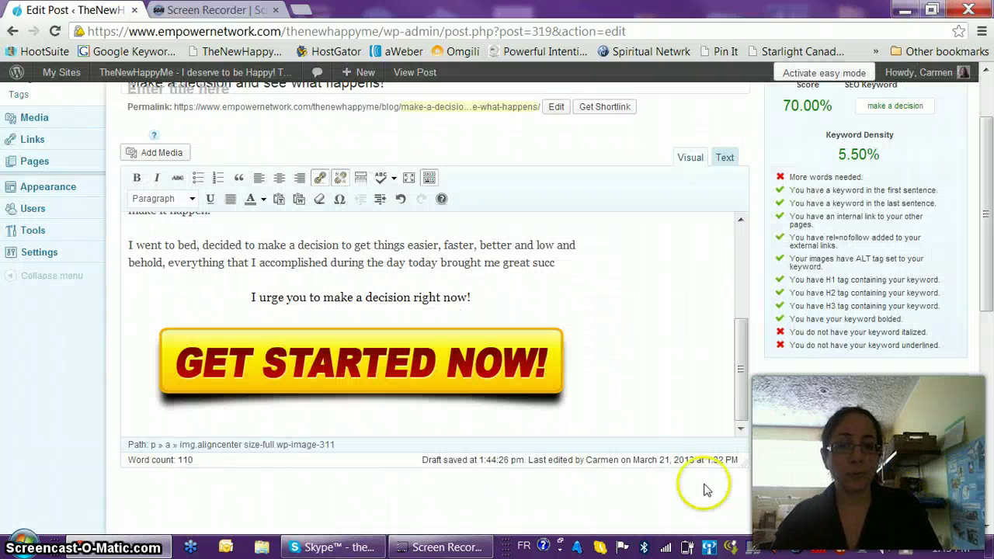
left_click(377, 356)
left_click(163, 339)
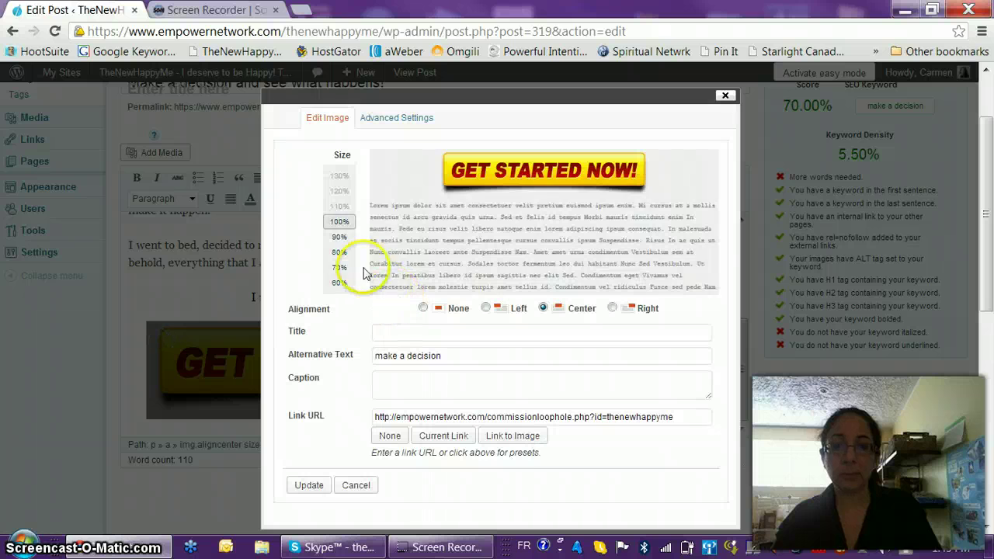
left_click(340, 270)
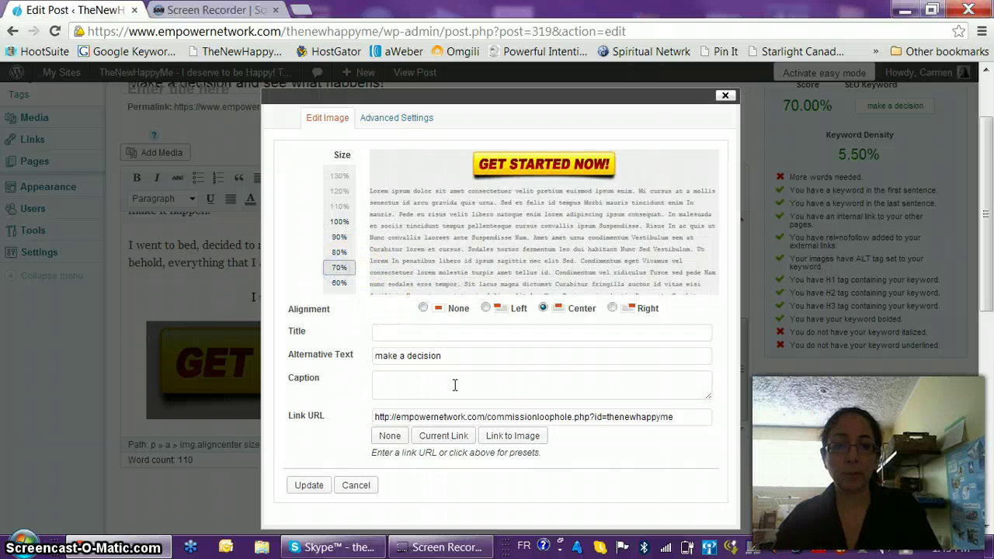
left_click(309, 486)
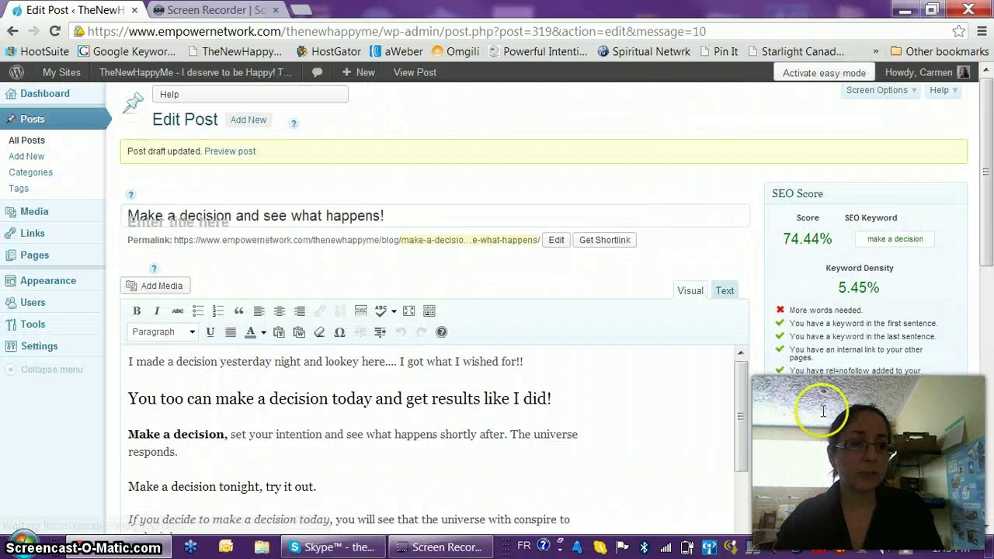
scroll(876, 371, "down", 1)
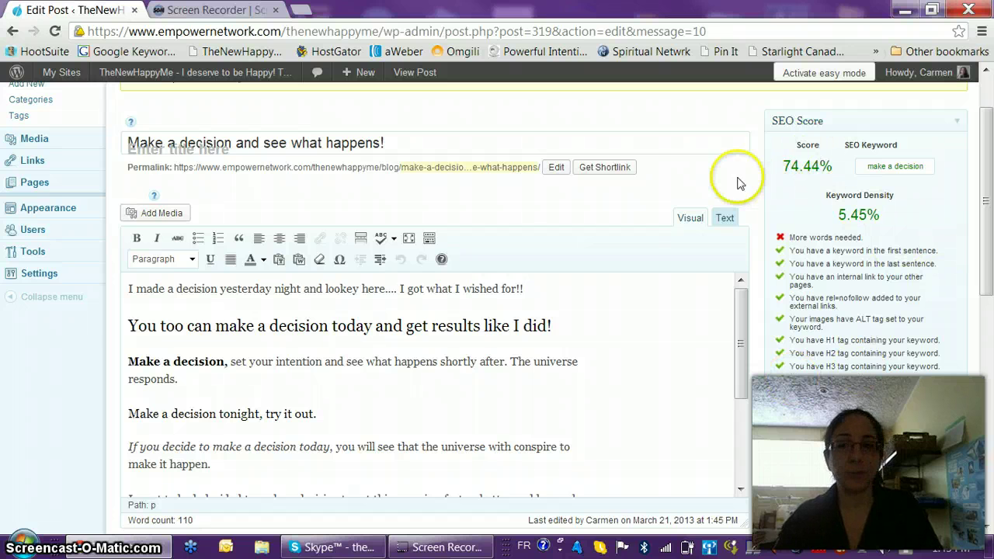
- Open the published post 'What is possible when you make a decision' from the Posts list
scroll(466, 236, "up", 1)
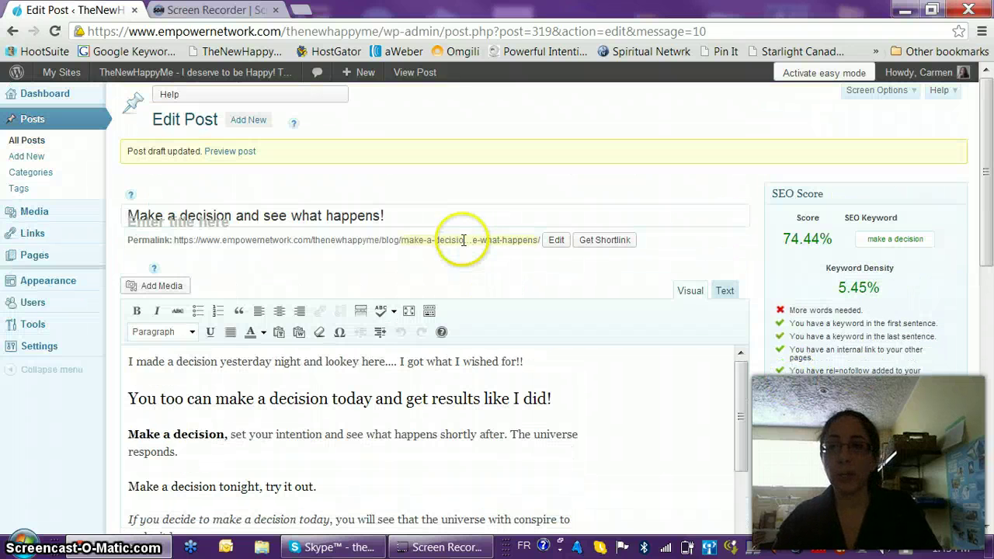
left_click(23, 157)
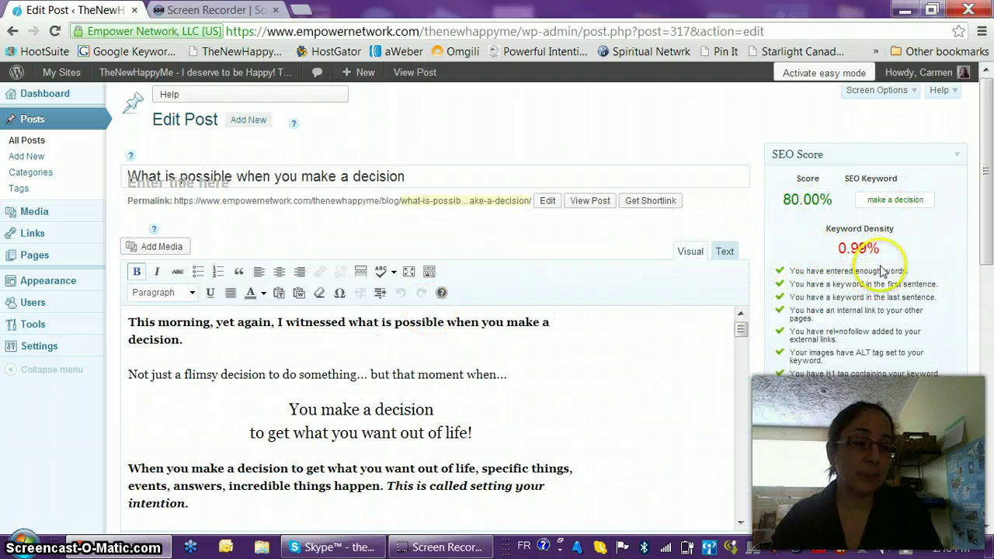
scroll(931, 354, "down", 4)
scroll(923, 353, "down", 5)
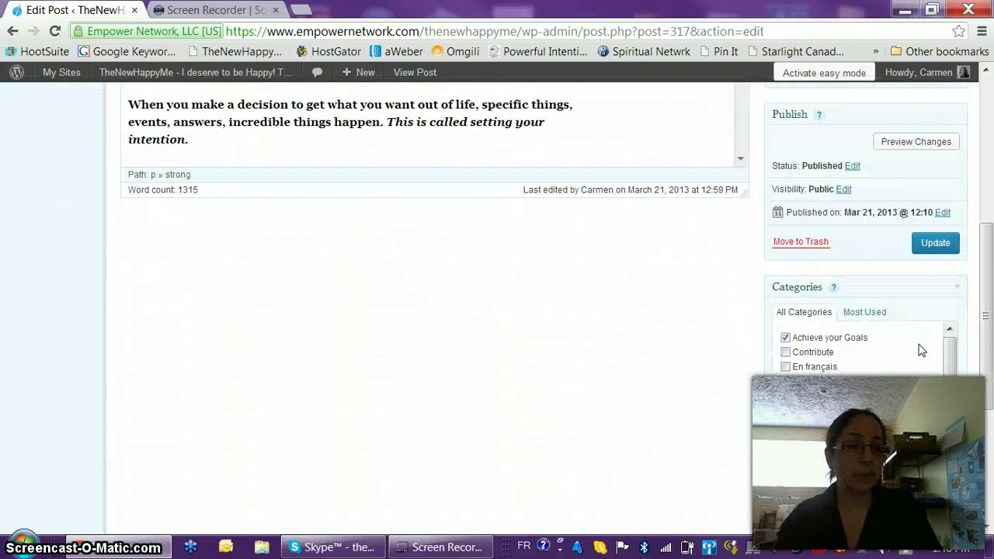
left_click(780, 318)
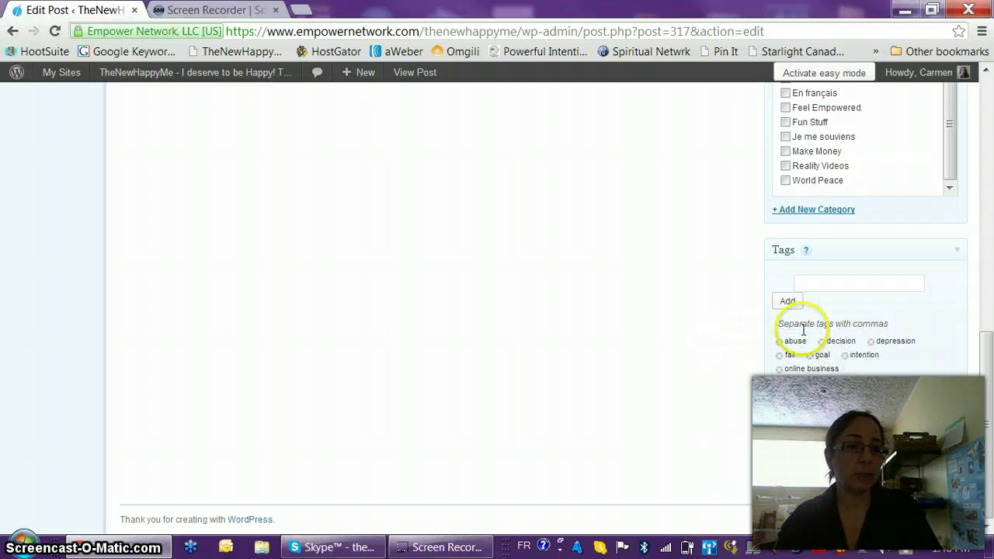
scroll(721, 318, "up", 15)
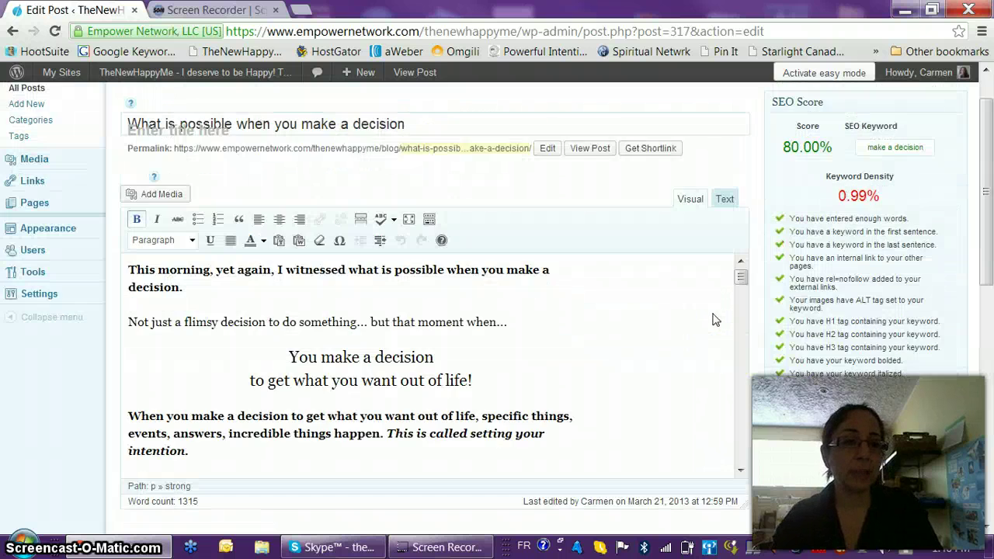
scroll(716, 320, "up", 2)
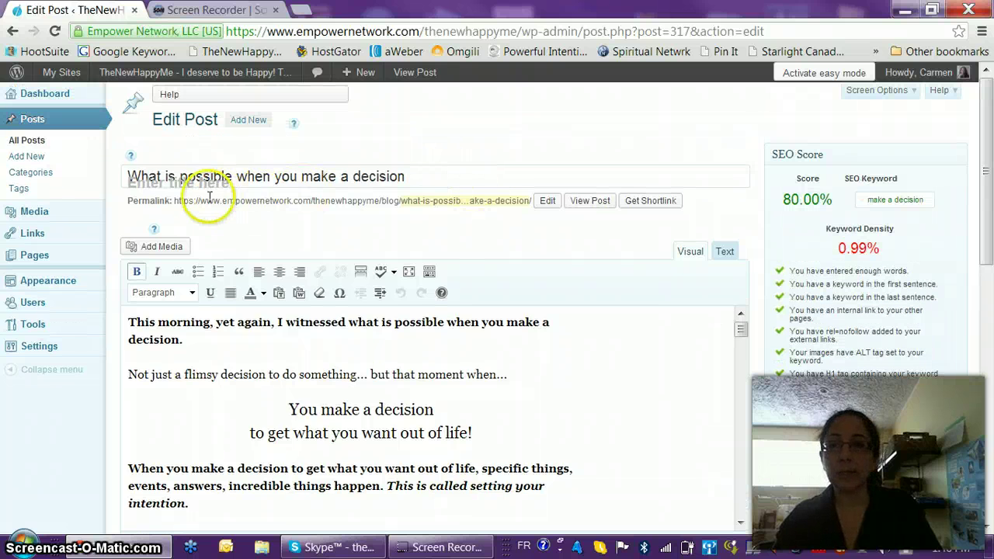
- View the live 'What is possible when you make a decision' post and scroll through it
left_click(583, 203)
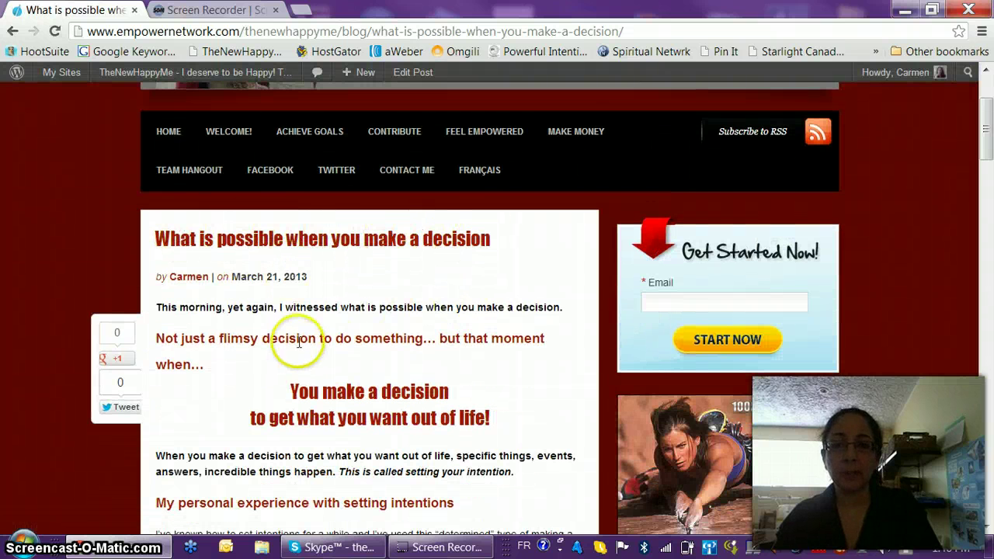
scroll(300, 342, "down", 1)
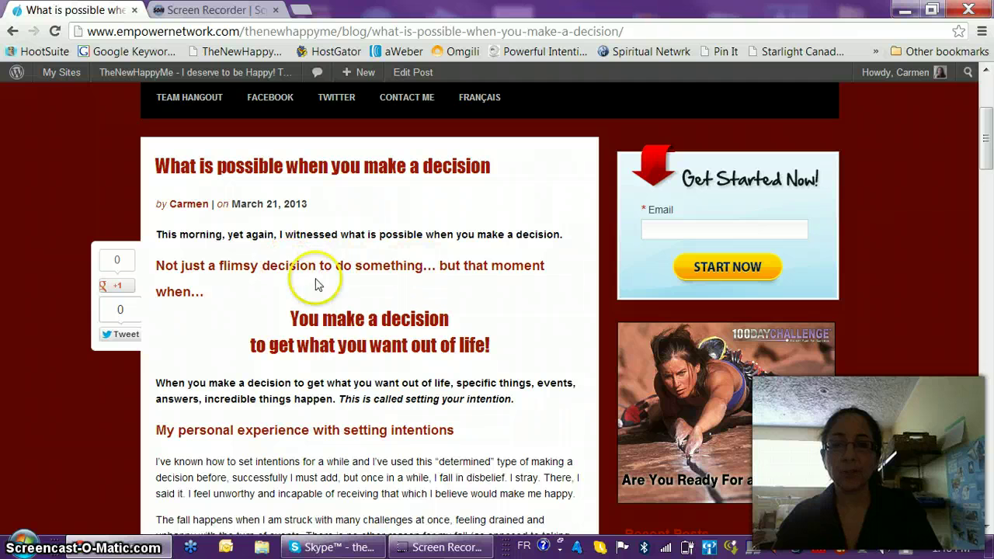
scroll(497, 390, "down", 1)
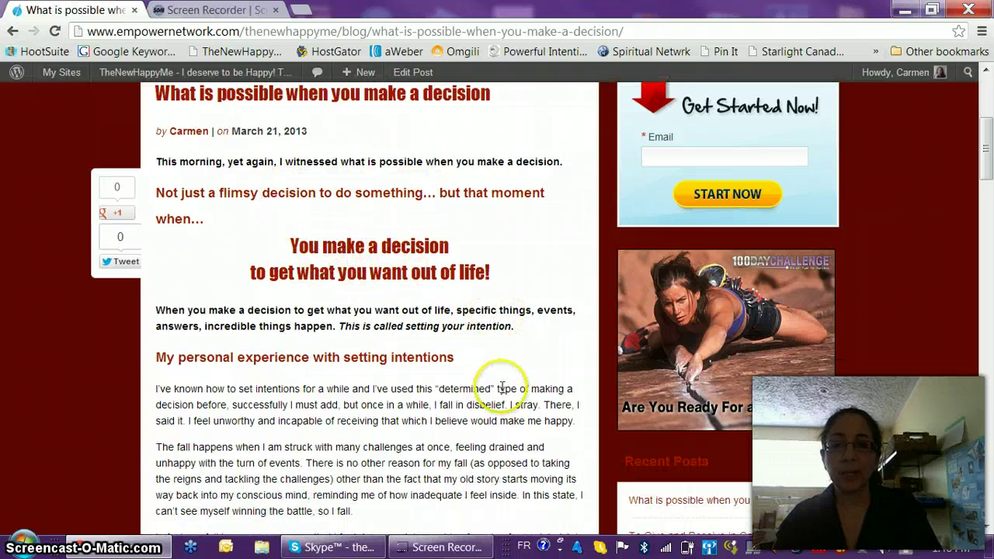
scroll(505, 386, "down", 2)
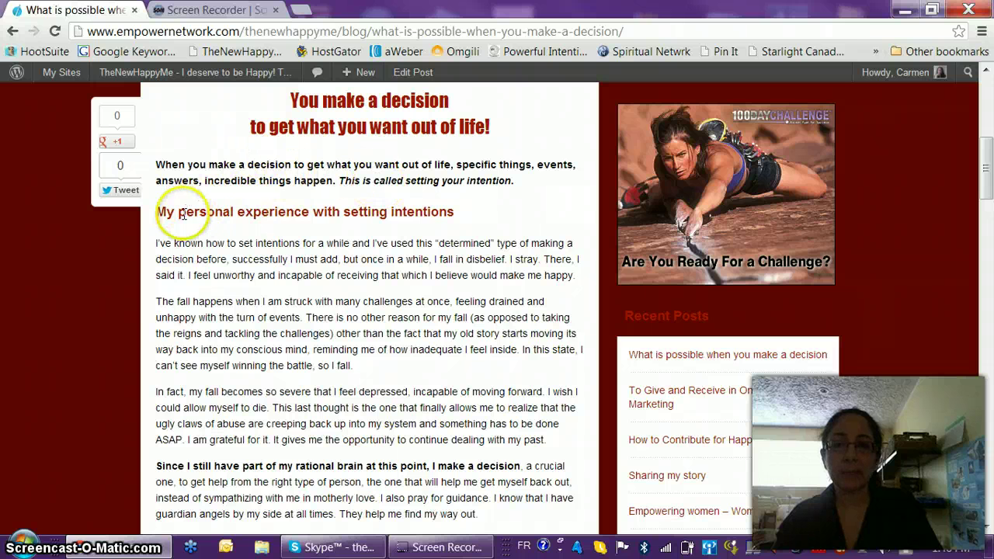
scroll(384, 260, "down", 3)
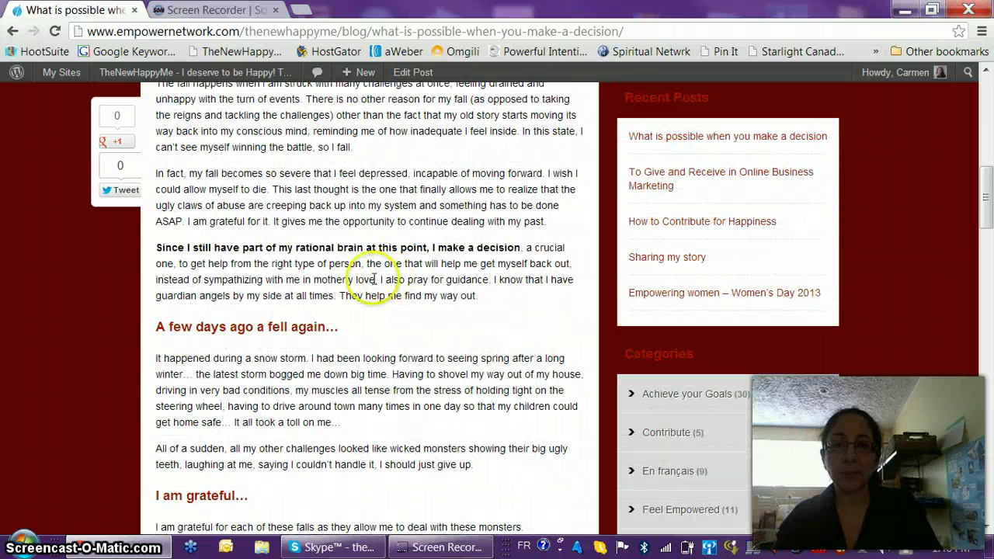
scroll(406, 340, "down", 1)
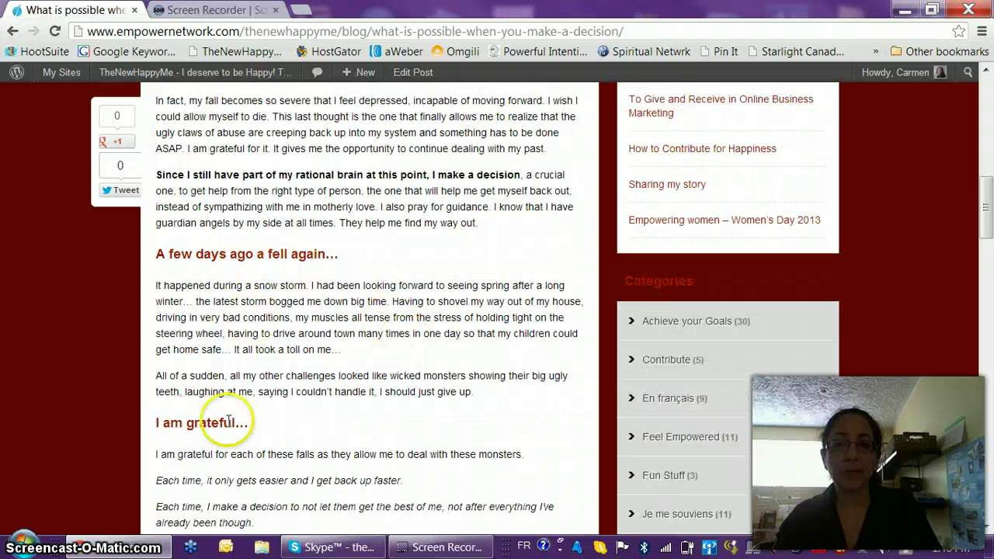
scroll(178, 311, "down", 2)
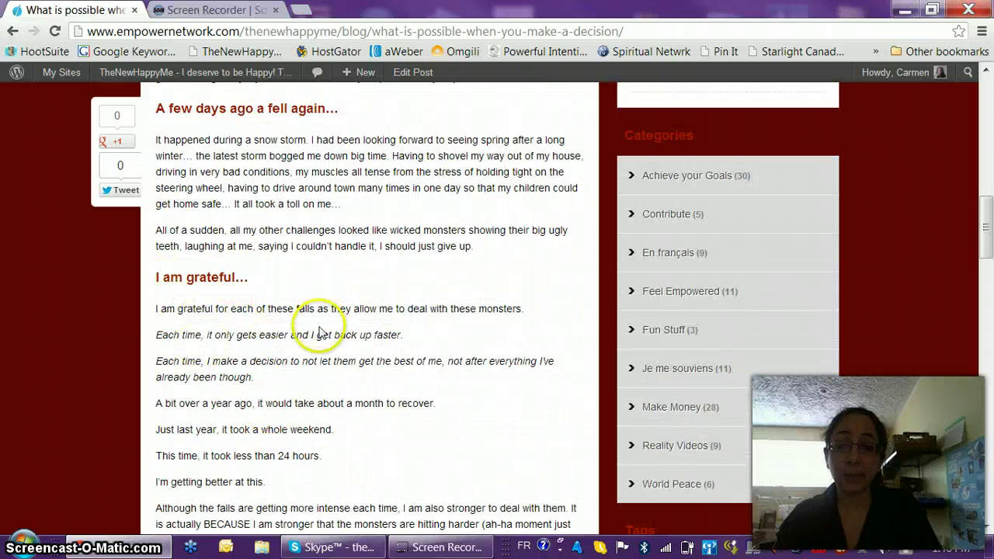
scroll(323, 332, "down", 2)
scroll(322, 332, "down", 3)
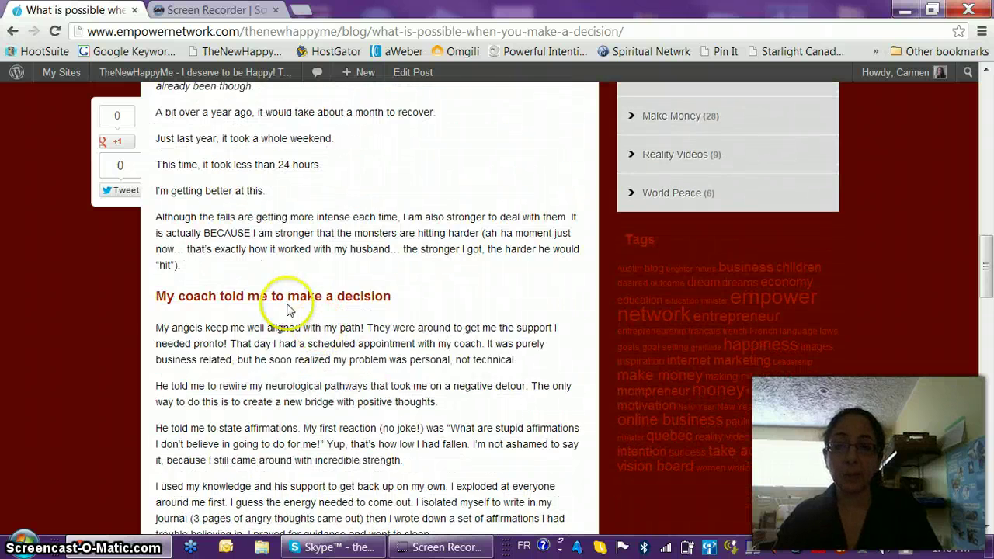
scroll(329, 341, "down", 7)
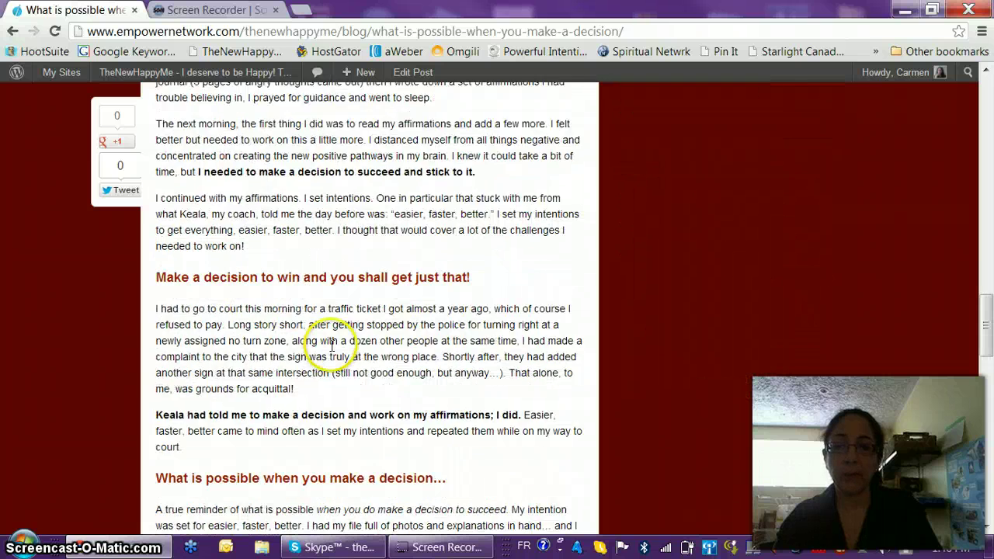
scroll(331, 351, "down", 6)
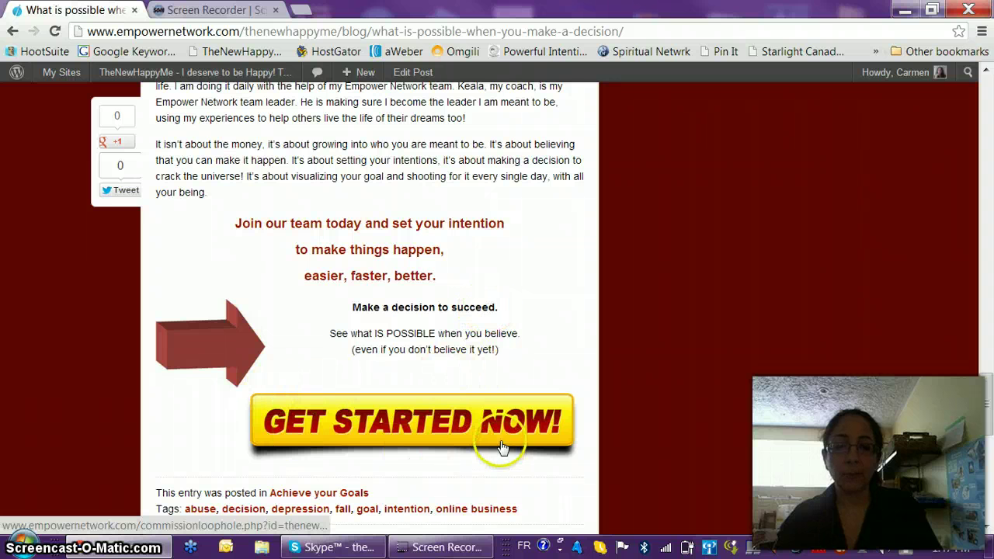
scroll(571, 341, "down", 6)
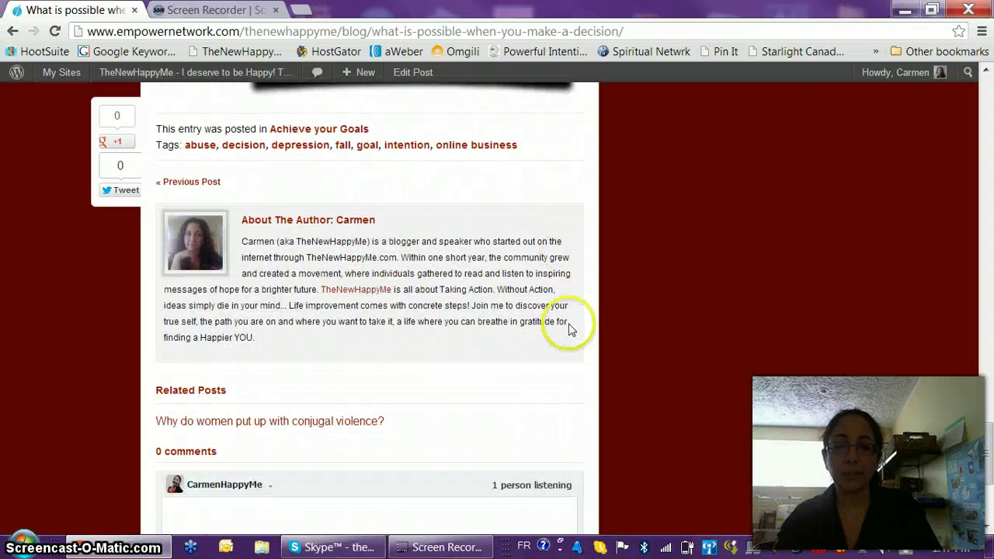
scroll(571, 330, "up", 20)
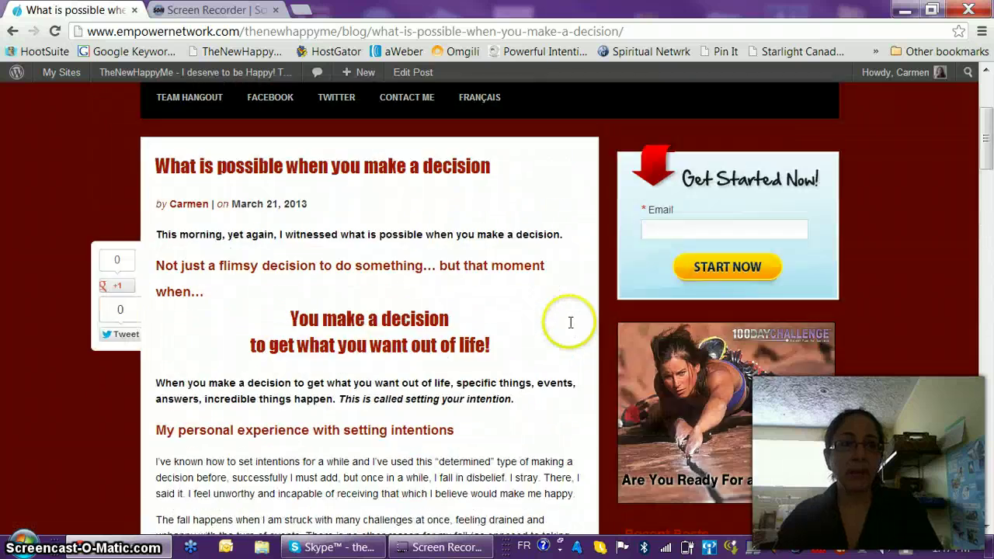
scroll(571, 329, "up", 1)
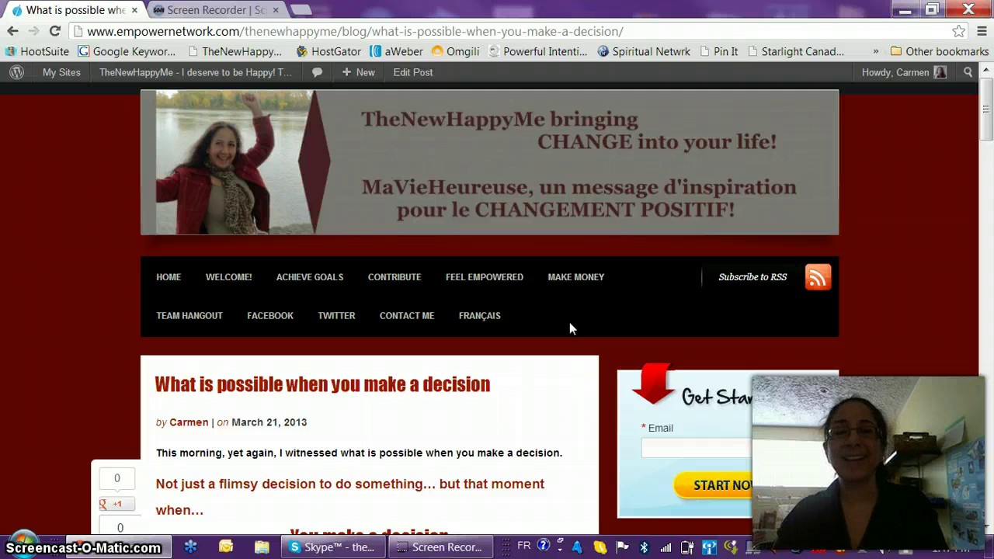
left_click(554, 378)
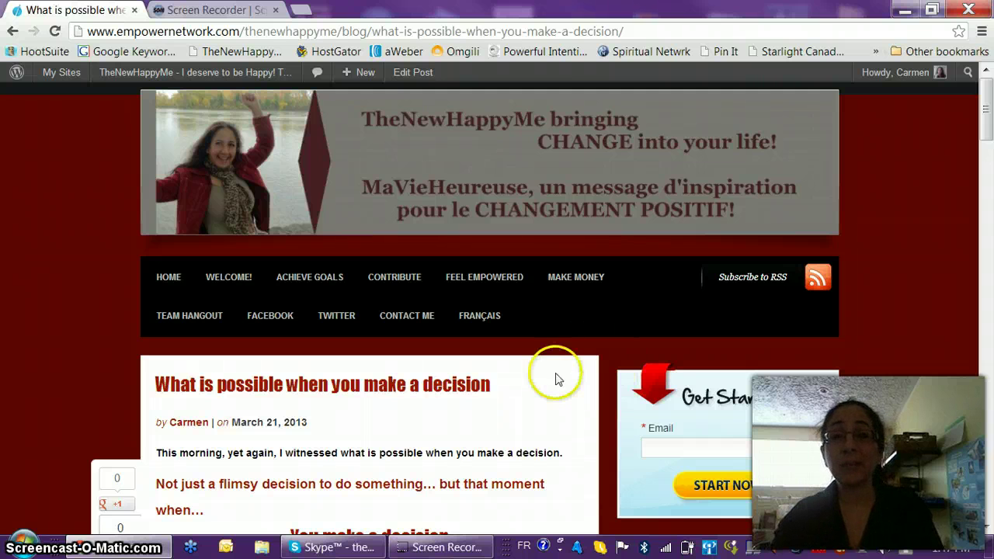
left_click(457, 548)
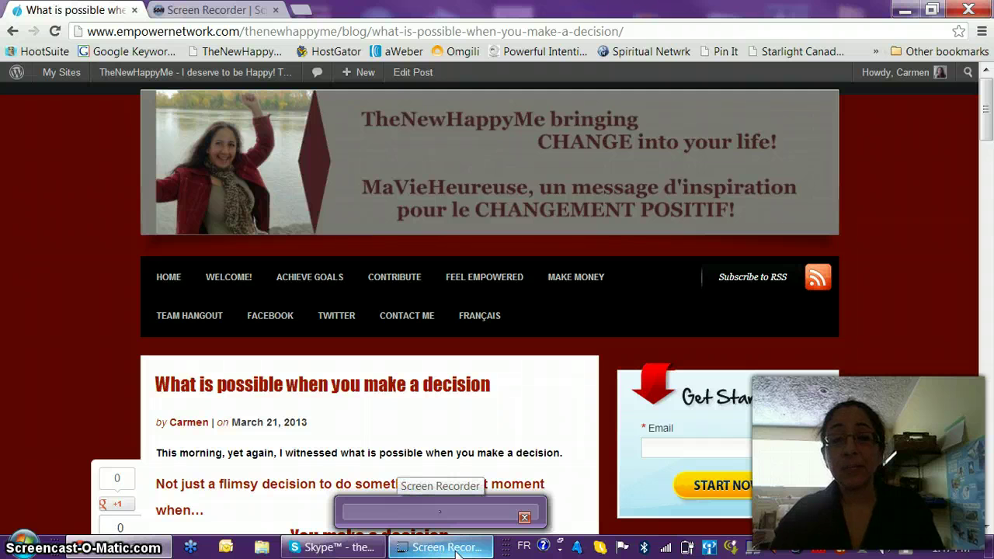